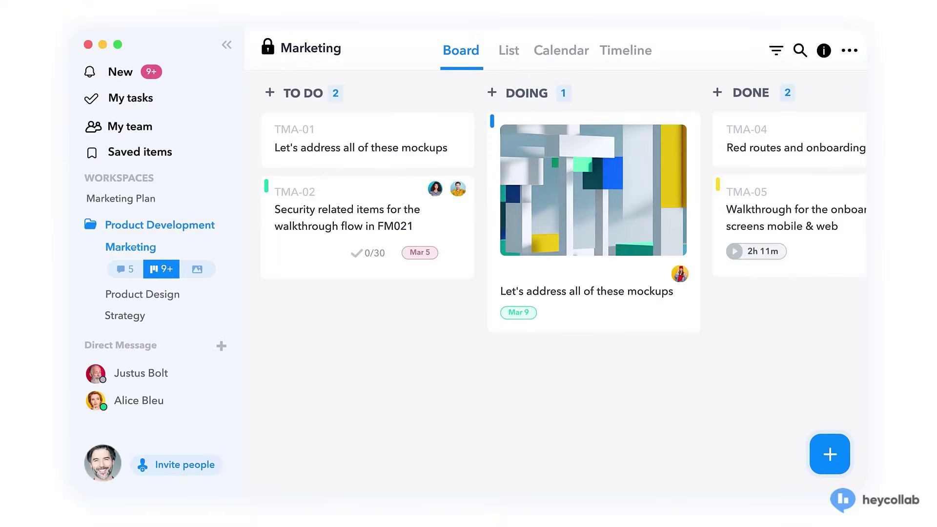
# Switch the Marketing workspace to its task list, then to the July–August project timeline
pyautogui.click(509, 50)
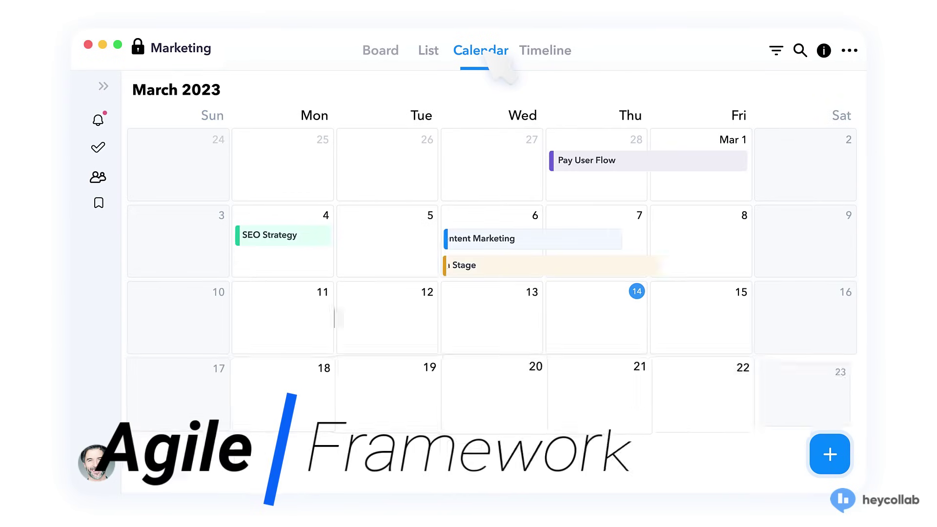
pyautogui.click(556, 57)
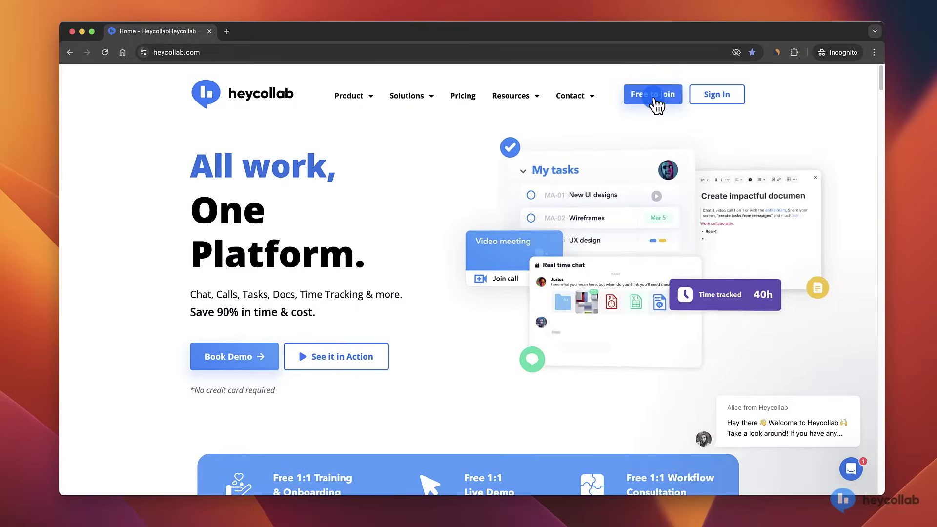
# Start the free sign-up and begin creating a new workspace
pyautogui.click(653, 97)
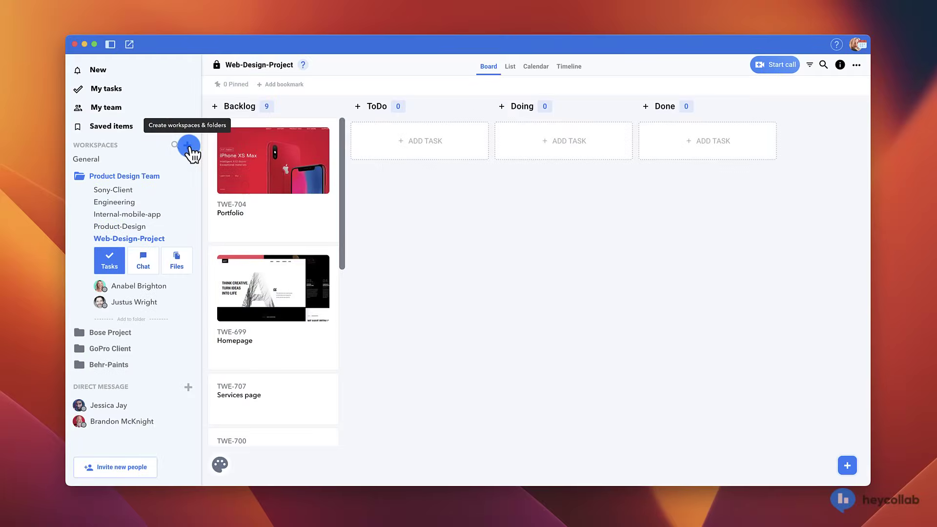
pyautogui.click(192, 146)
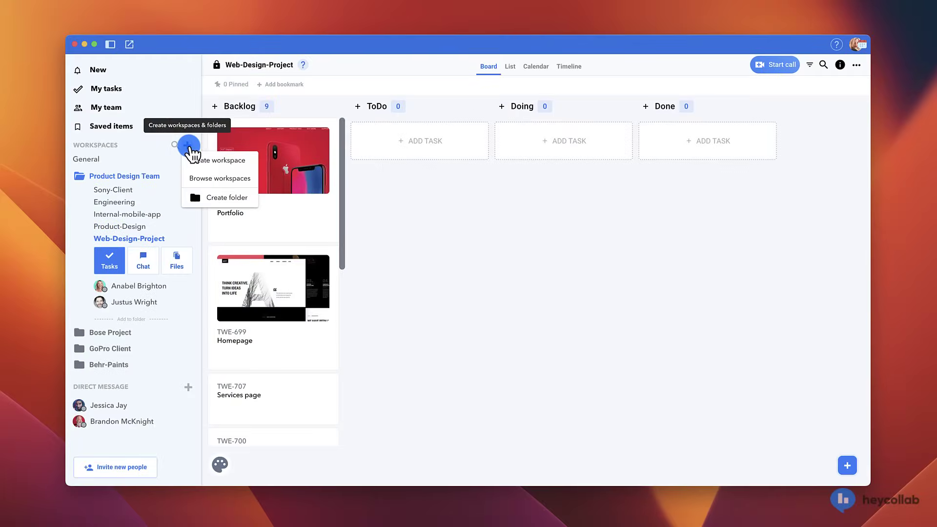
pyautogui.click(202, 158)
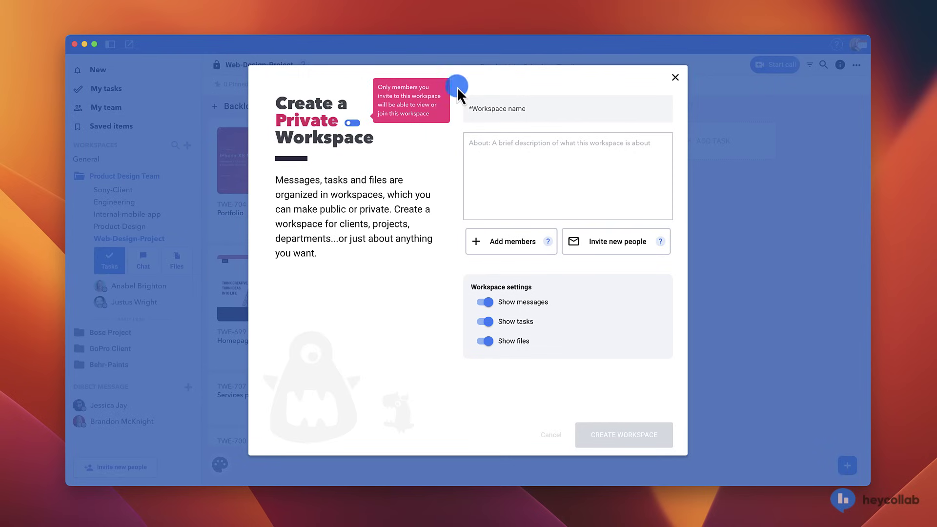
# Close the new-workspace form and open the demo booking page from the contact options
pyautogui.click(674, 79)
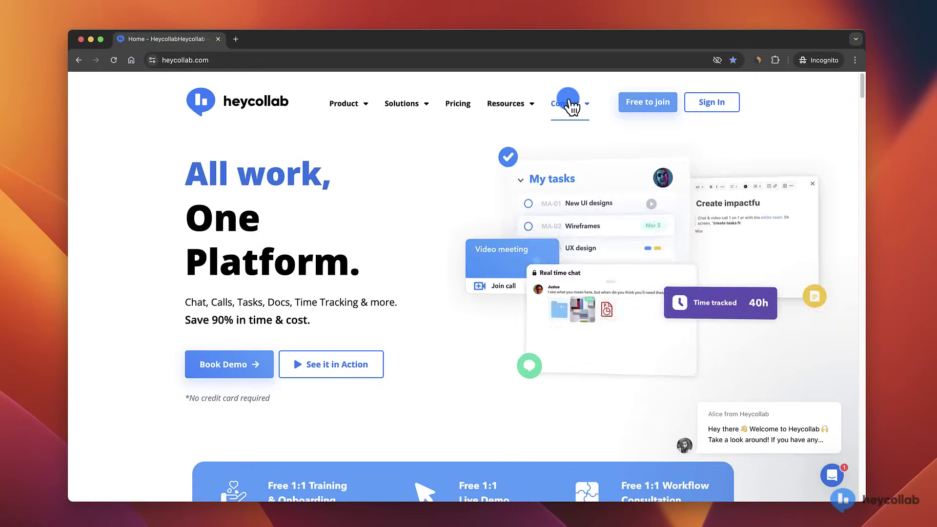
pyautogui.click(571, 104)
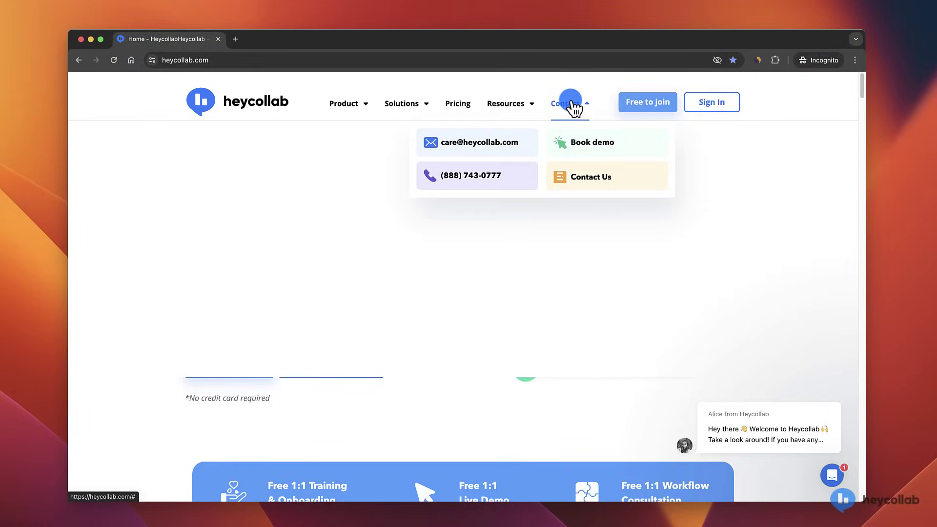
pyautogui.click(581, 144)
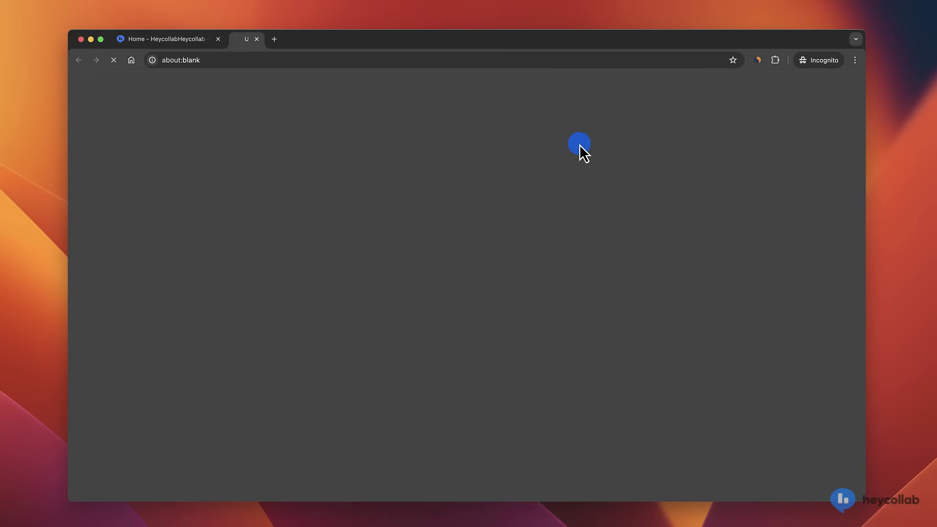
# Collapse the workspace sidebar on the Web-Design-Project board
pyautogui.click(111, 45)
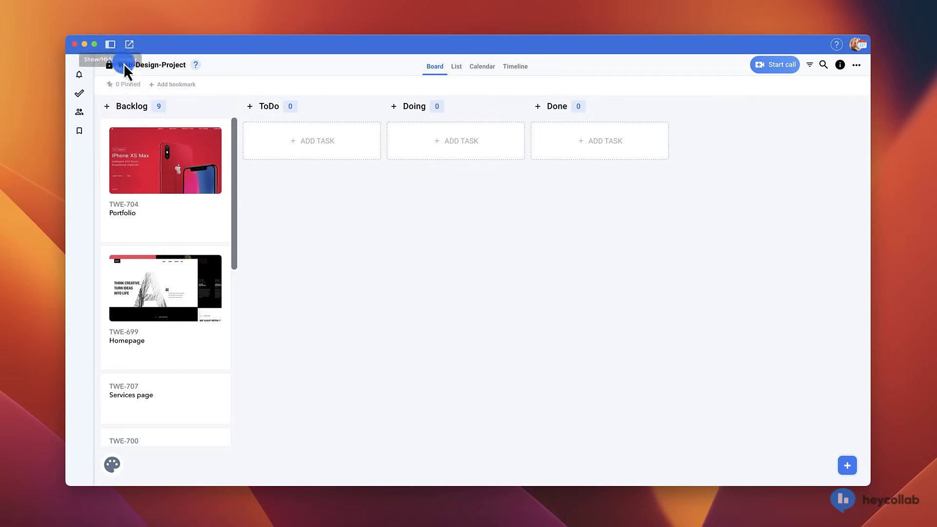
pyautogui.scroll(-5, 176, 225)
pyautogui.scroll(5, 176, 225)
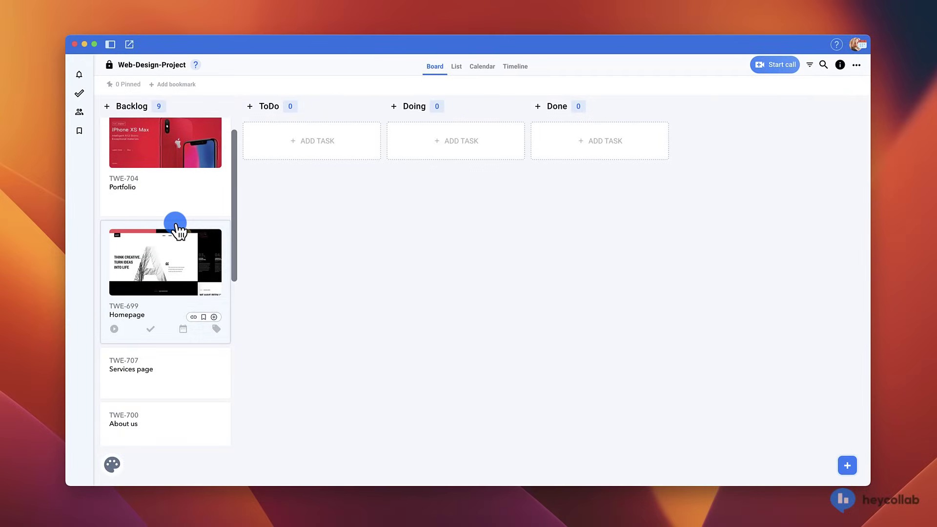
# Create the task 'Work on onboarding screens' in the Backlog column
pyautogui.click(847, 465)
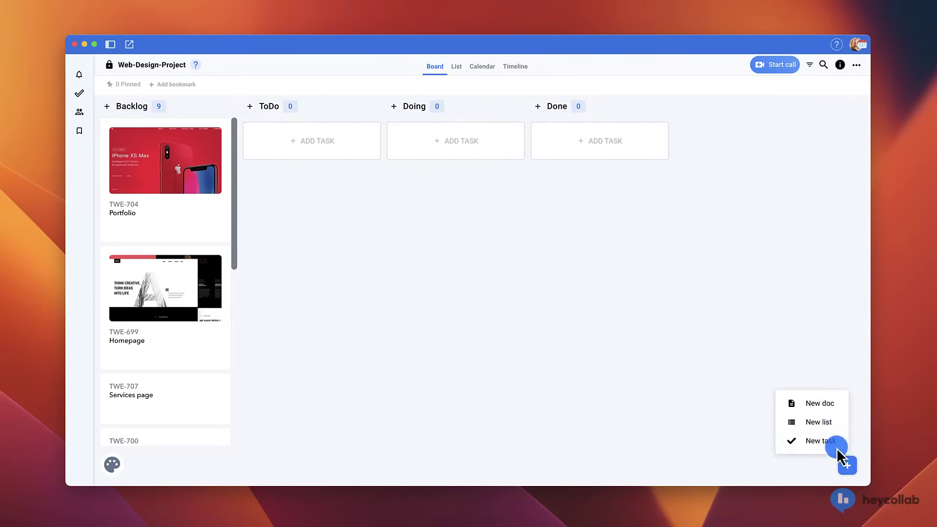
pyautogui.click(825, 443)
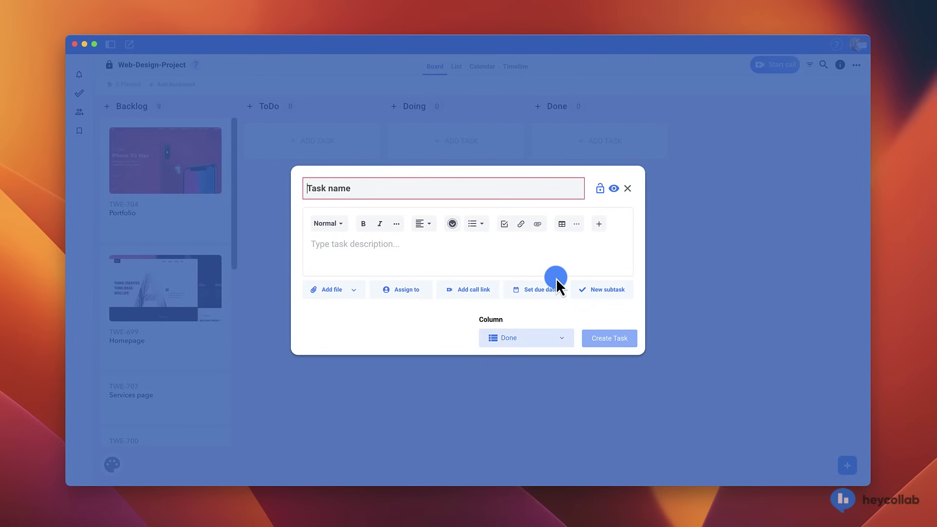
pyautogui.write('Work on onboarding screens')
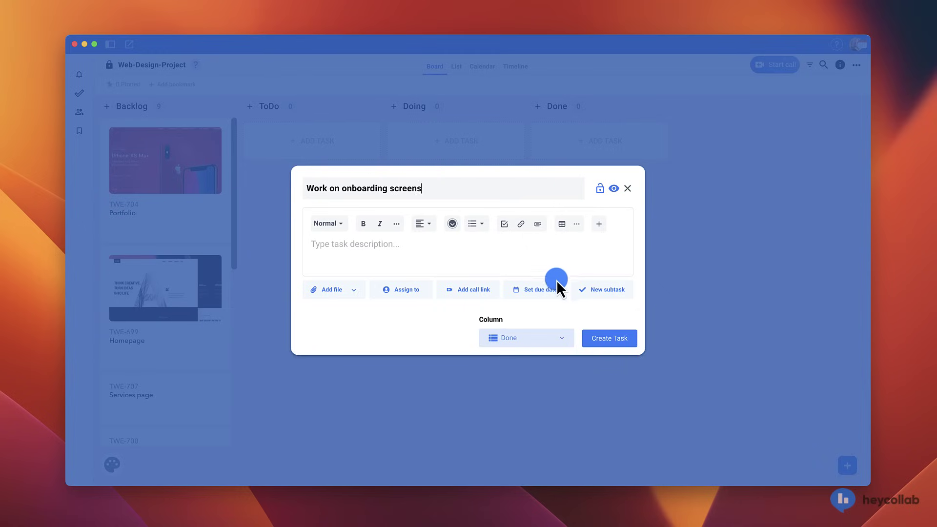
pyautogui.click(550, 337)
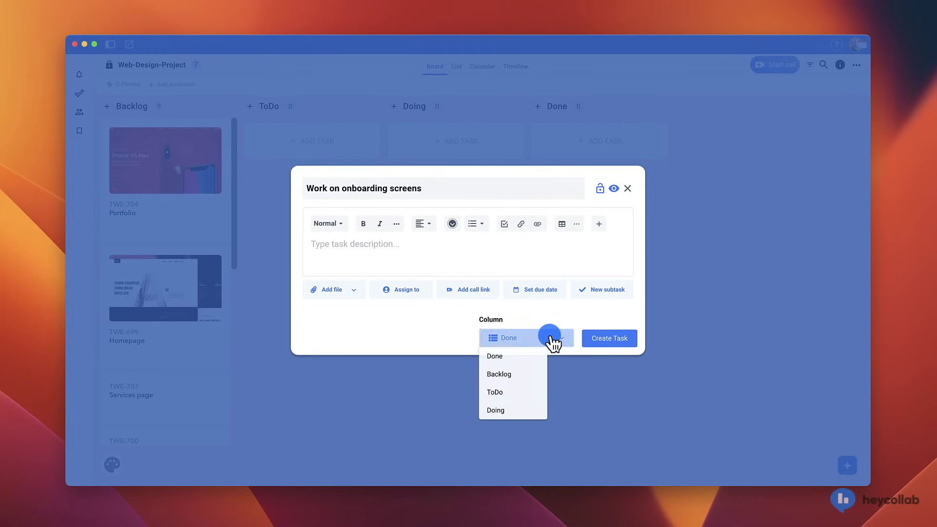
pyautogui.click(519, 372)
pyautogui.click(616, 339)
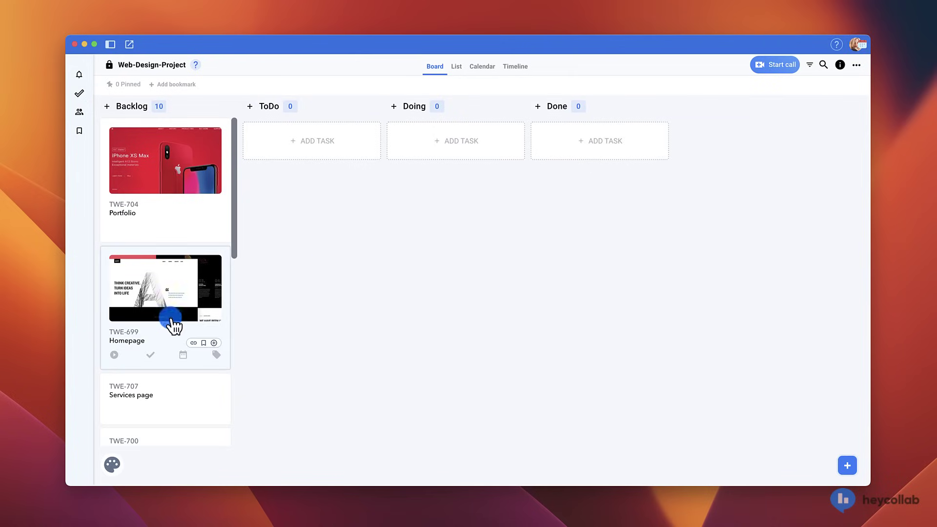
# Drag the Homepage, Services page and Search results cards from Backlog into ToDo
pyautogui.moveTo(138, 346); pyautogui.dragTo(289, 136)
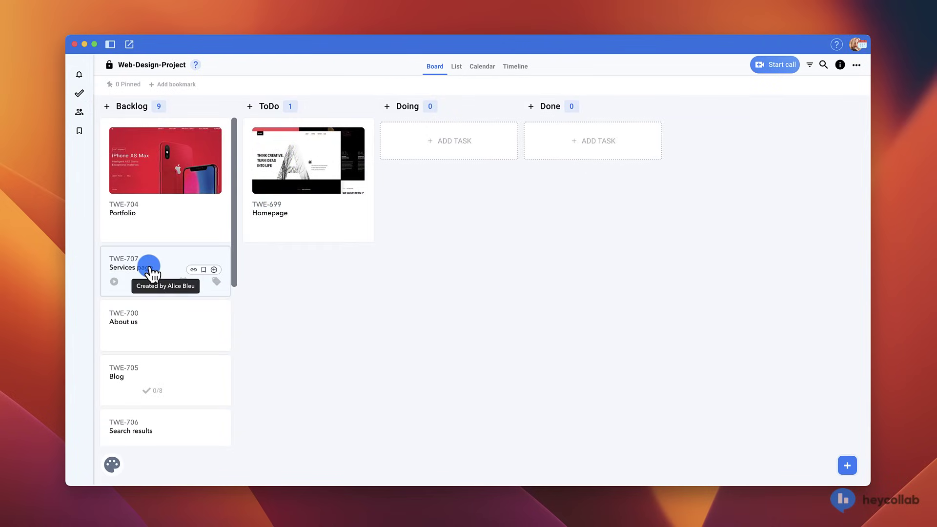
pyautogui.moveTo(151, 272); pyautogui.dragTo(314, 146)
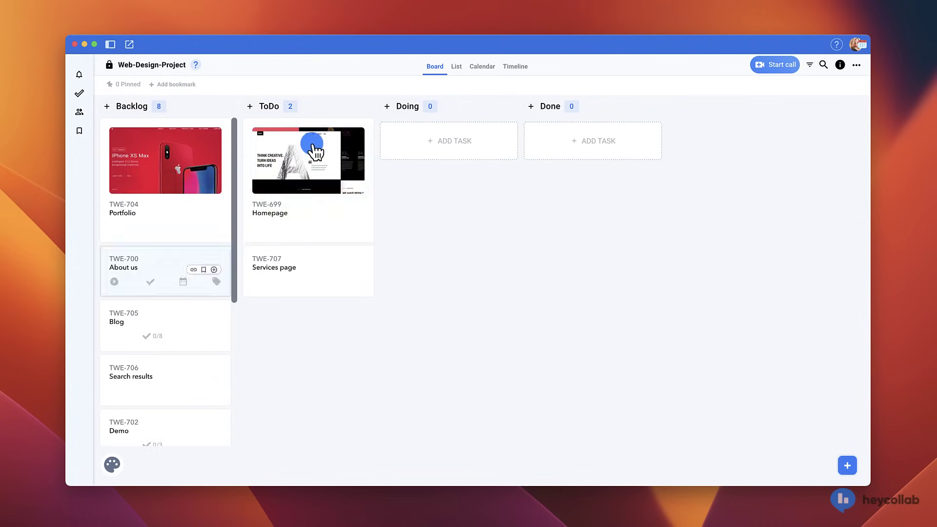
pyautogui.scroll(-3, 161, 341)
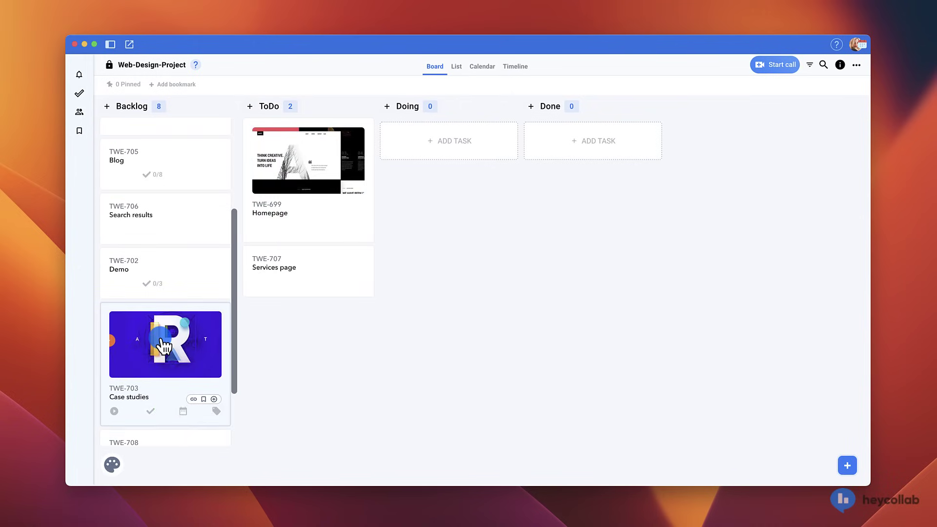
pyautogui.moveTo(119, 215); pyautogui.dragTo(295, 169)
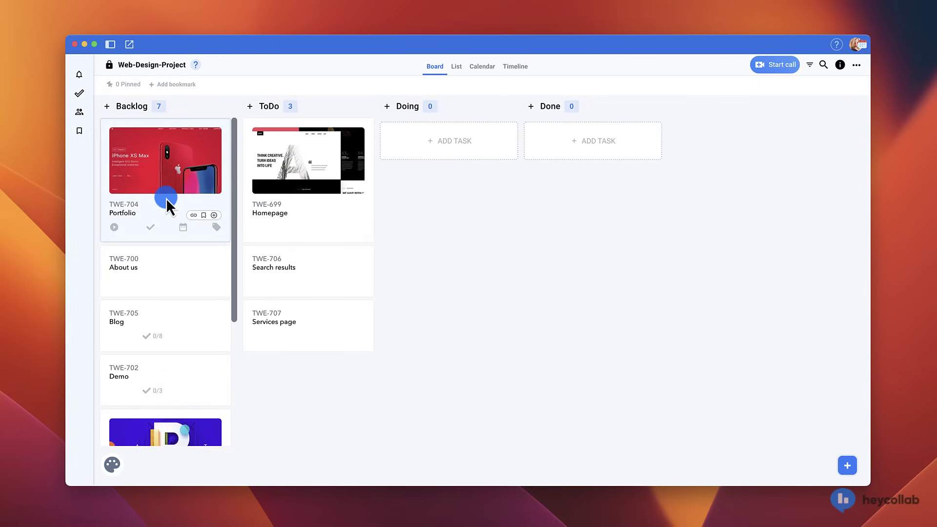
pyautogui.scroll(-2, 166, 198)
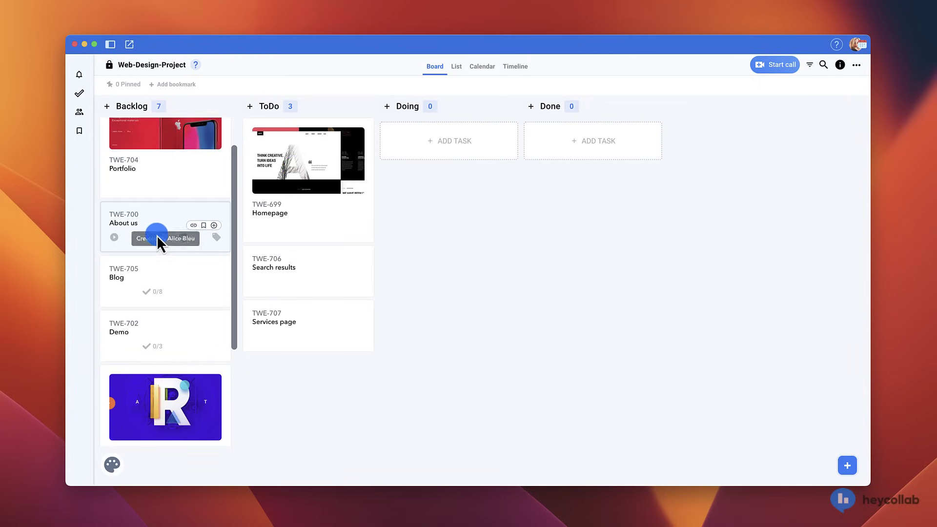
pyautogui.scroll(-2, 159, 246)
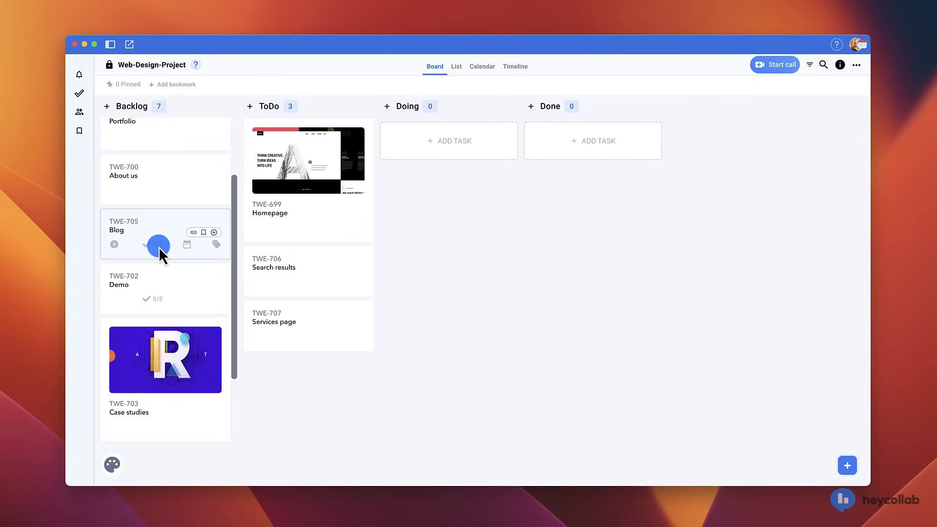
pyautogui.scroll(-5, 159, 247)
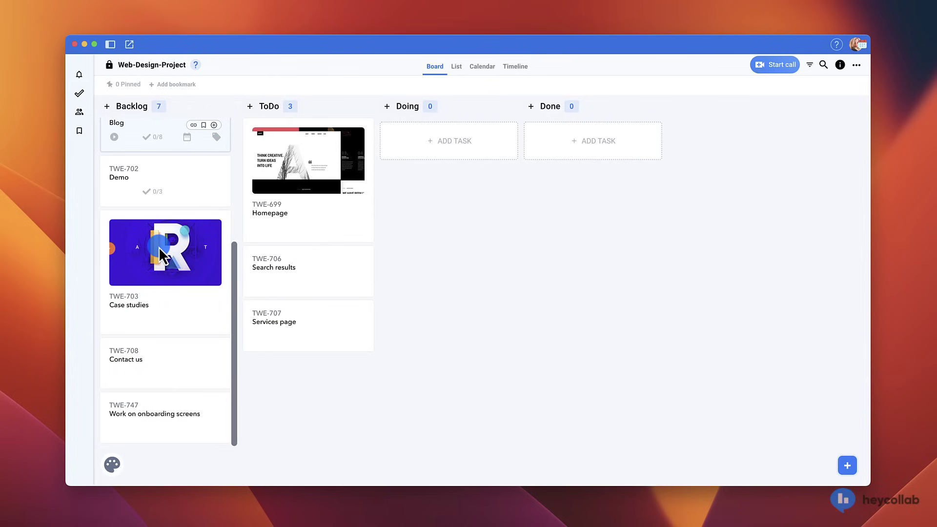
pyautogui.scroll(4, 174, 212)
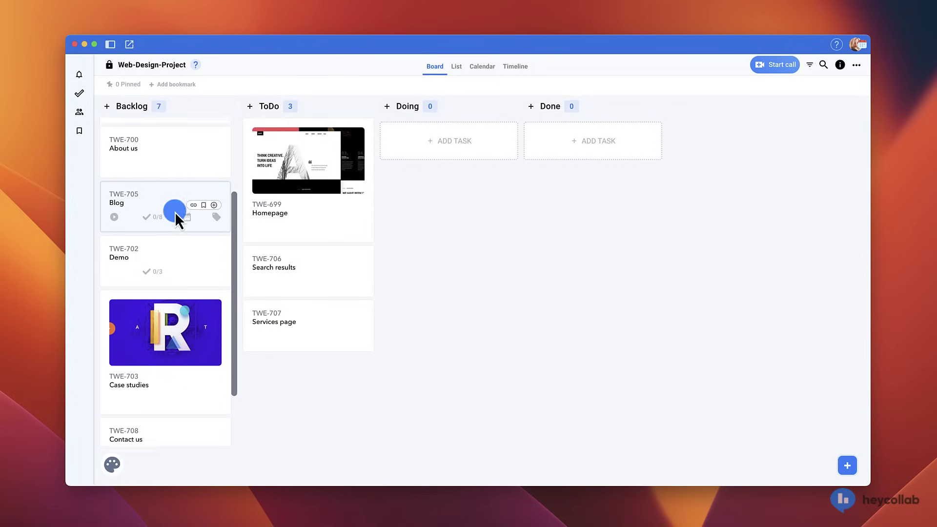
pyautogui.scroll(5, 174, 212)
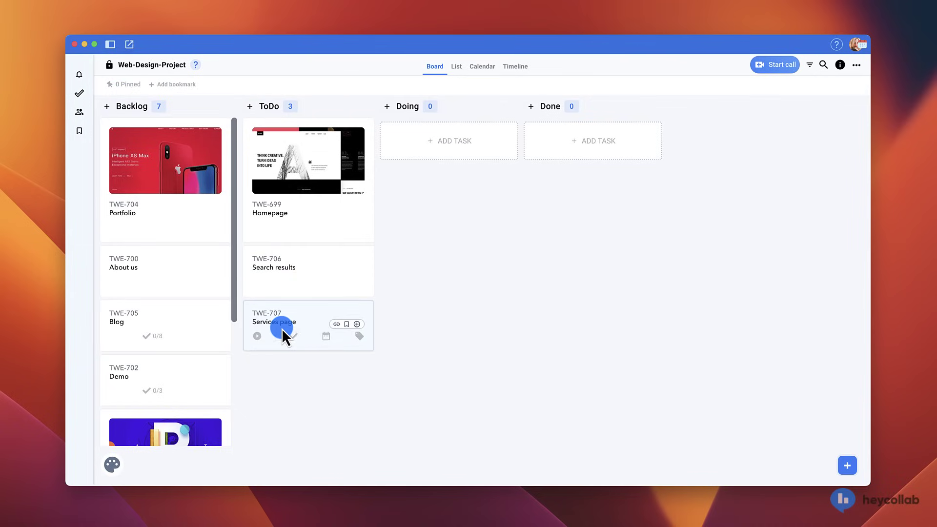
# Reorder ToDo, move Homepage and About us into Doing, then drop Homepage into Done
pyautogui.moveTo(282, 329); pyautogui.dragTo(289, 171)
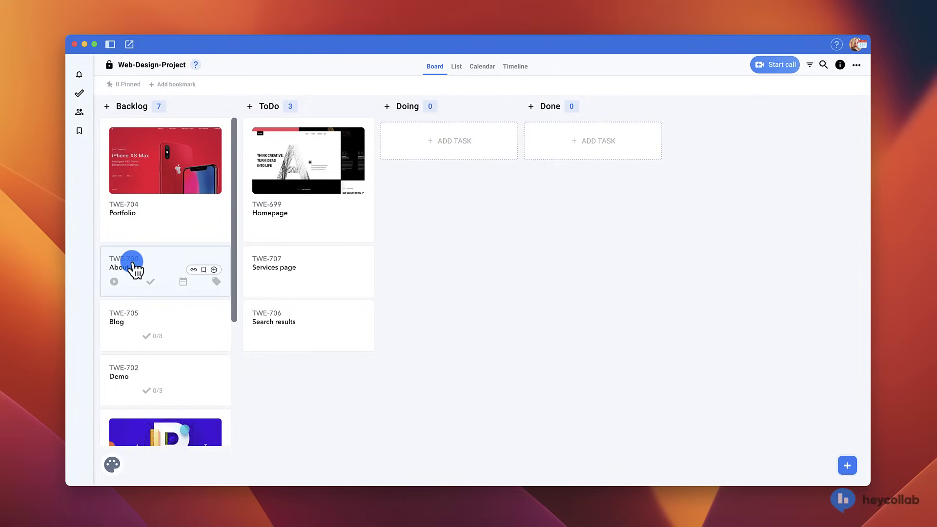
pyautogui.moveTo(135, 268); pyautogui.dragTo(286, 215)
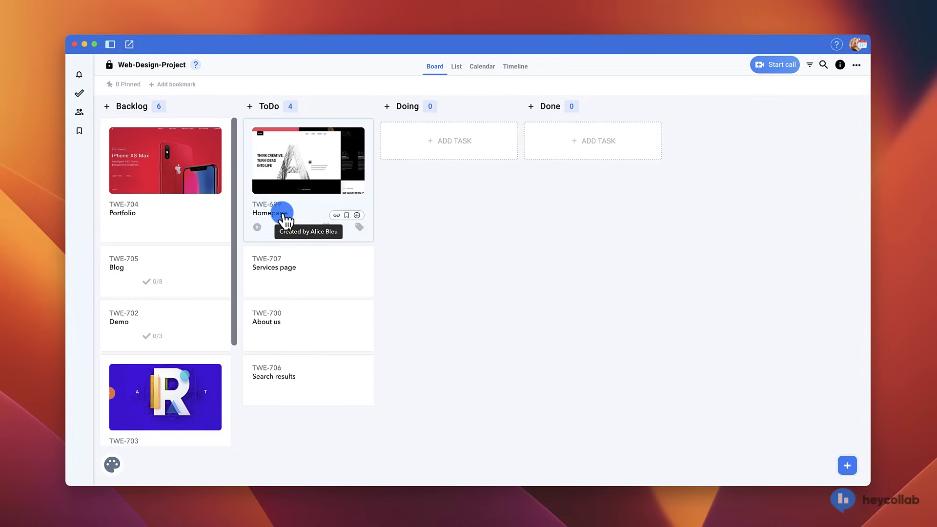
pyautogui.moveTo(284, 217); pyautogui.dragTo(437, 122)
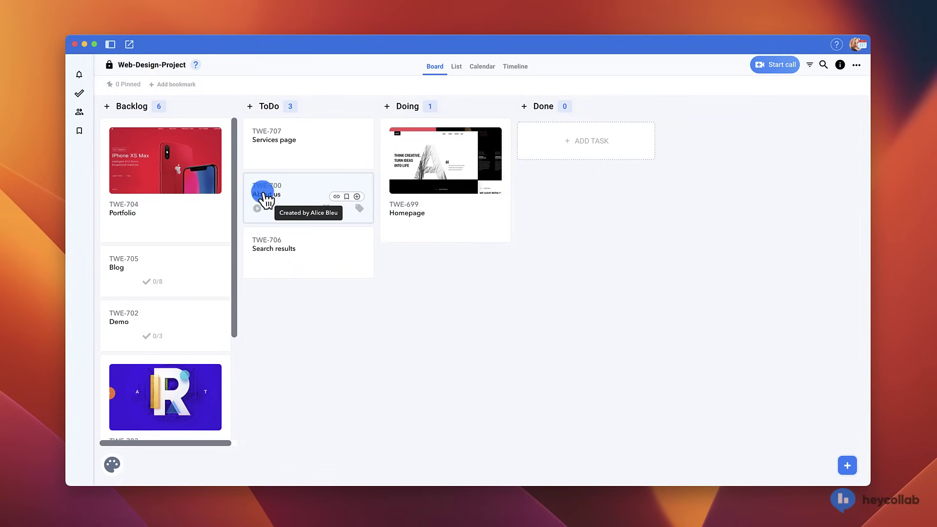
pyautogui.moveTo(264, 192); pyautogui.dragTo(416, 158)
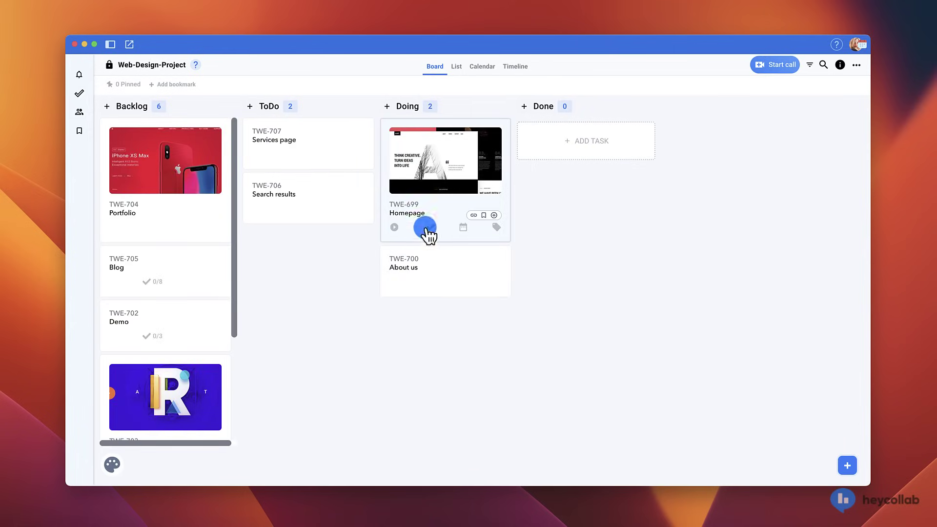
pyautogui.moveTo(420, 222); pyautogui.dragTo(581, 128)
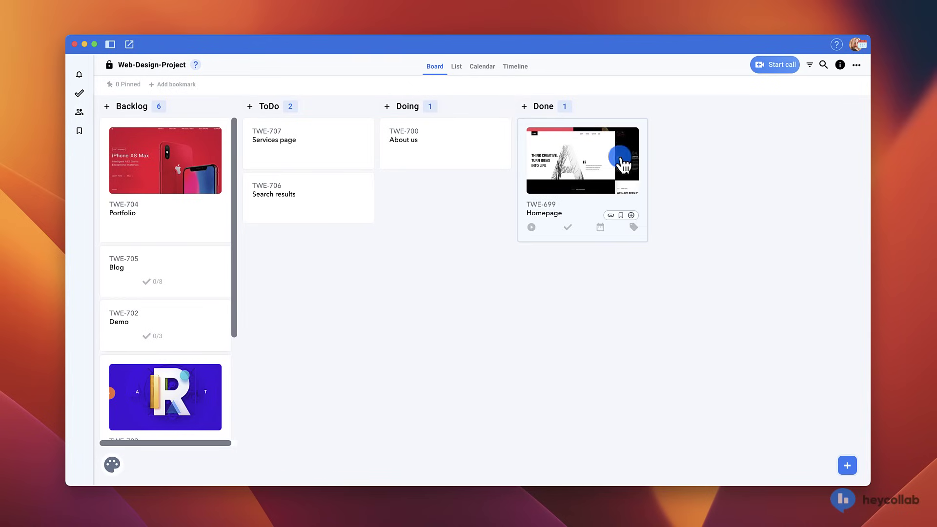
# Drag the Homepage card from Done back to ToDo, then on into Backlog
pyautogui.moveTo(580, 112)
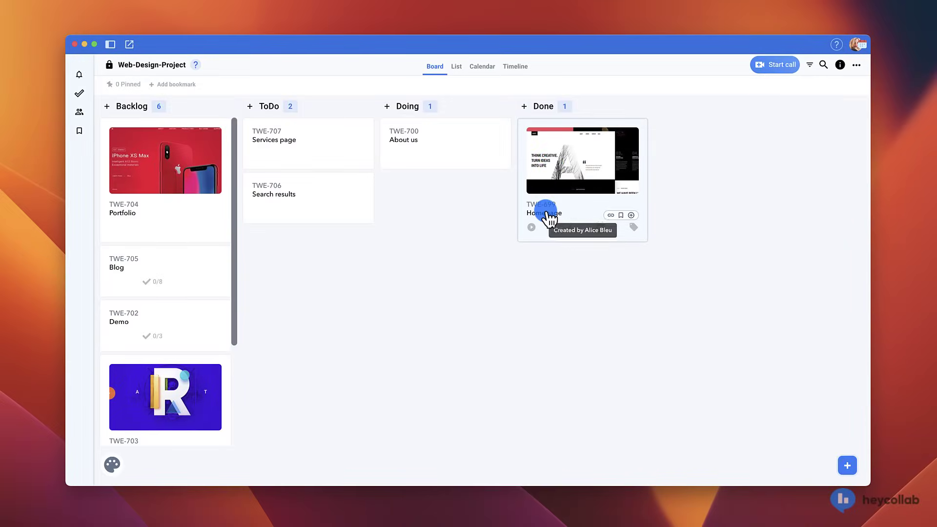
pyautogui.moveTo(546, 212); pyautogui.dragTo(309, 168)
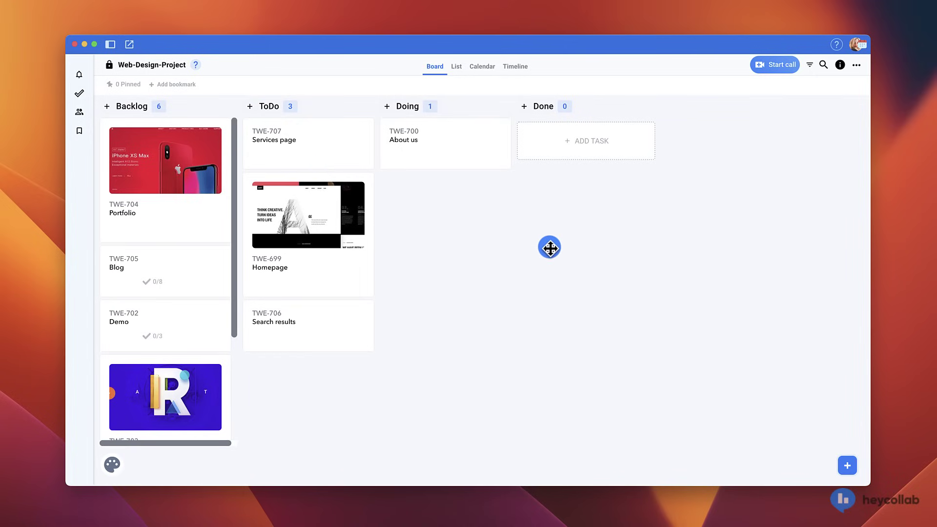
pyautogui.moveTo(355, 266)
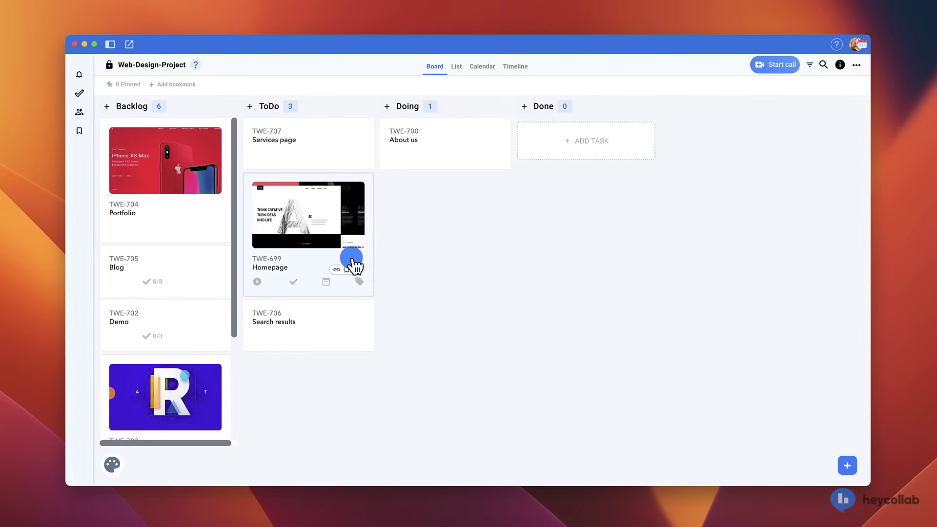
pyautogui.moveTo(285, 278); pyautogui.dragTo(157, 183)
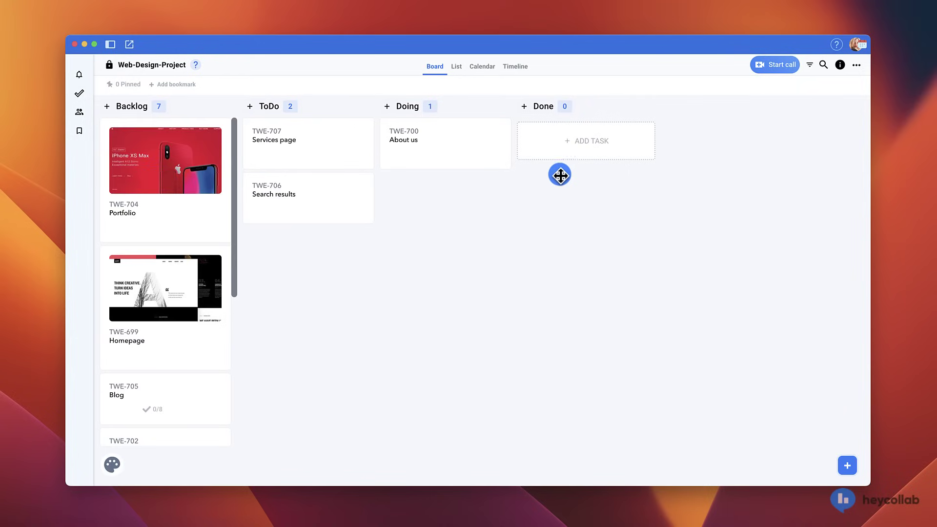
# Assign one member each to About us and Services page, and two members to Search results
pyautogui.moveTo(457, 160)
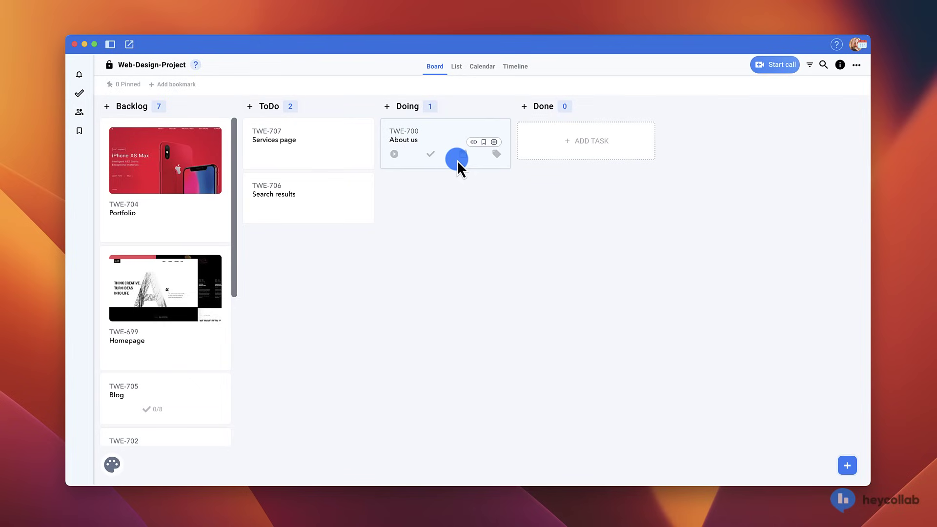
pyautogui.click(493, 142)
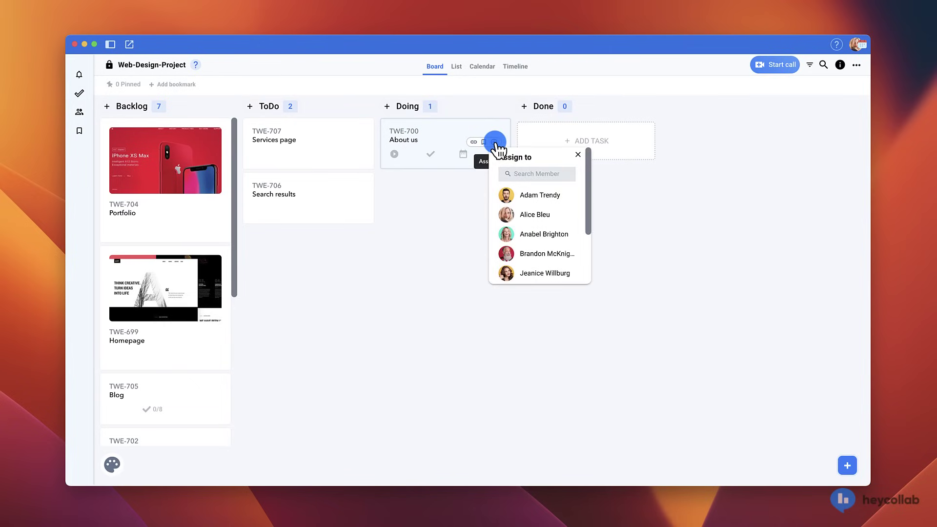
pyautogui.click(546, 195)
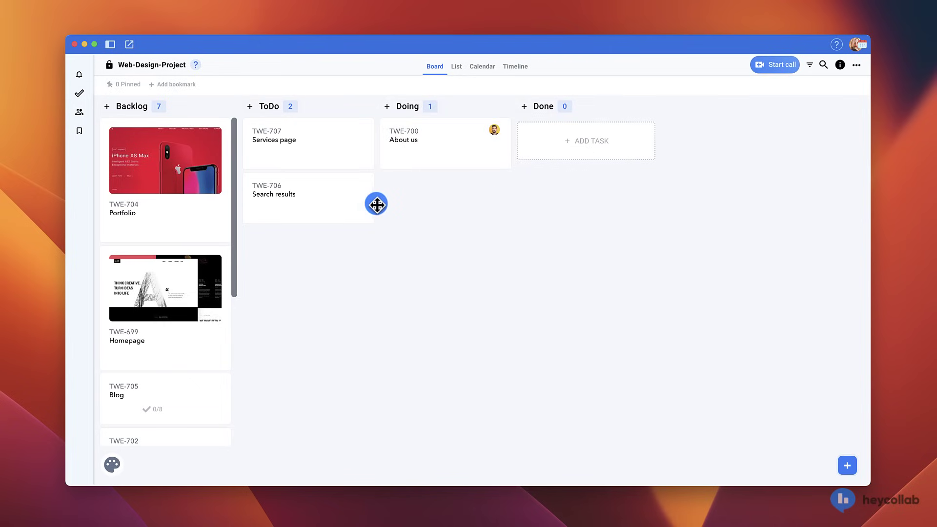
pyautogui.click(360, 205)
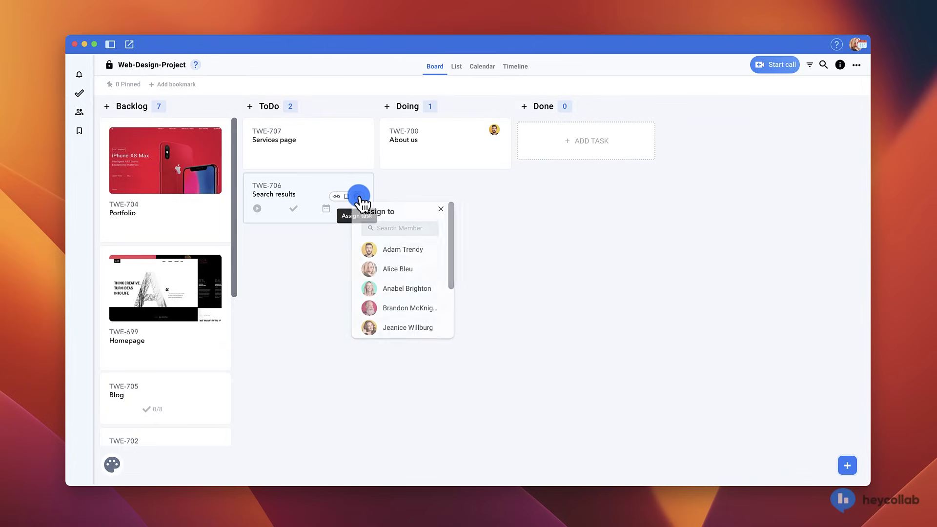
pyautogui.click(393, 289)
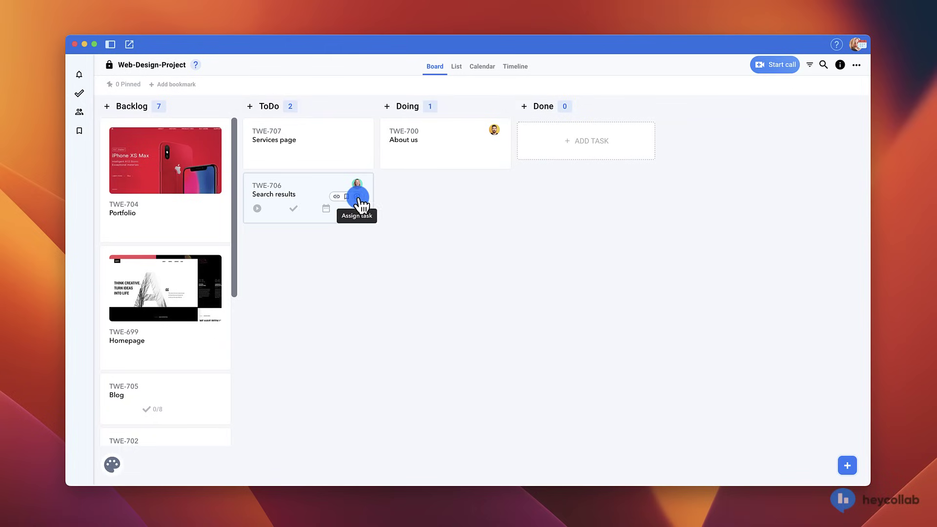
pyautogui.click(360, 202)
pyautogui.scroll(-2, 418, 272)
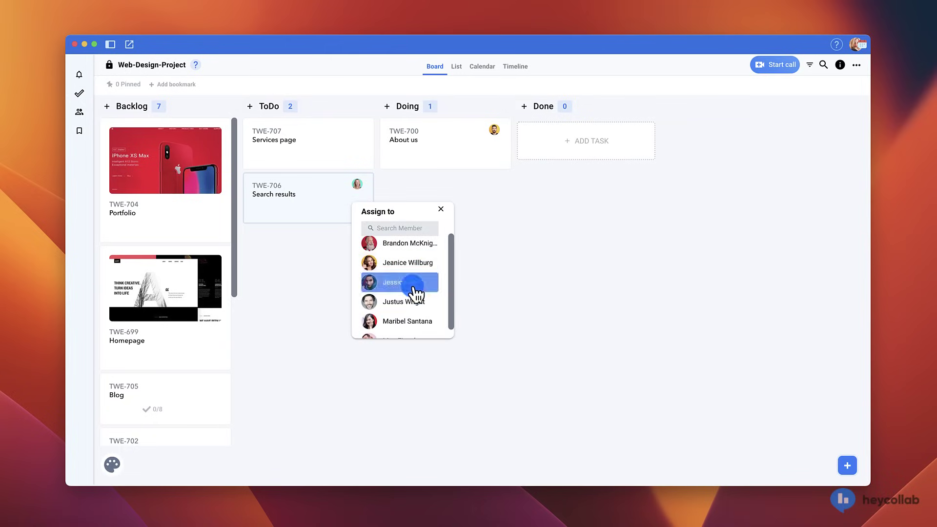
pyautogui.click(413, 298)
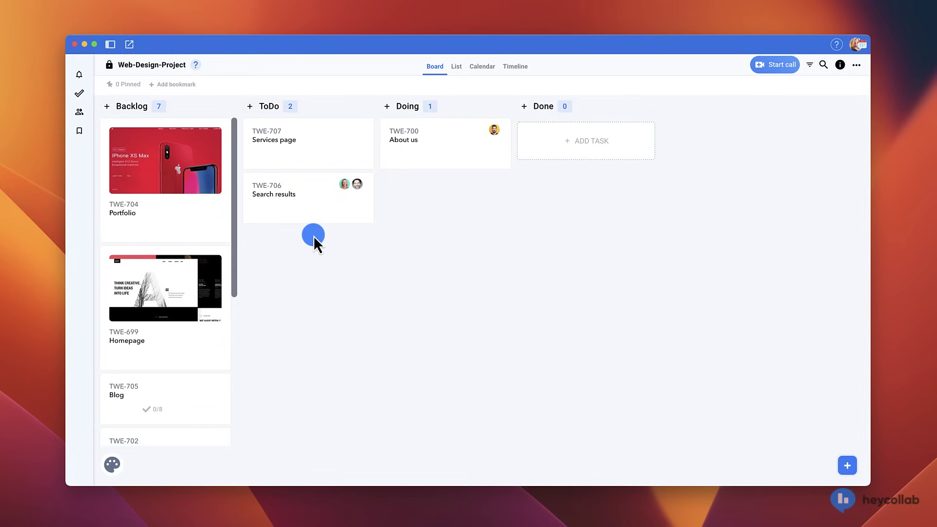
pyautogui.click(356, 143)
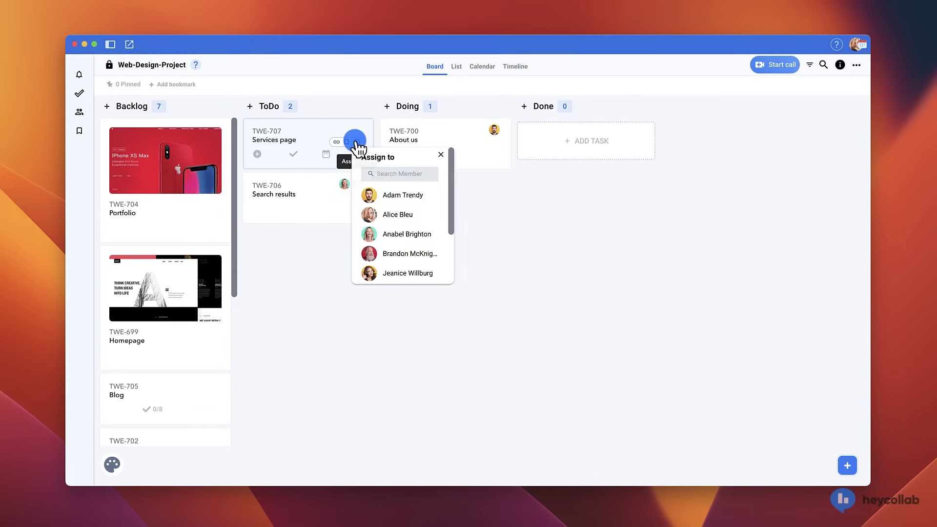
pyautogui.click(404, 254)
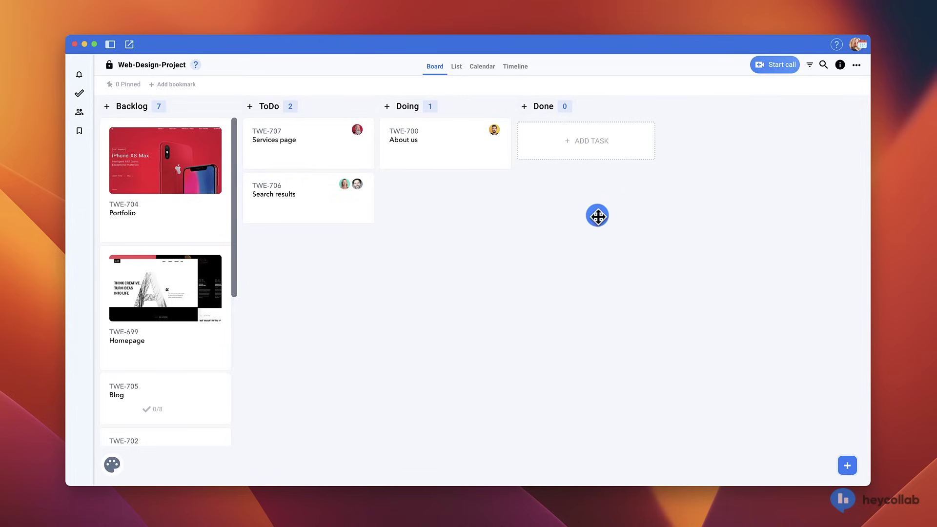
# Expand the sidebar and open the Web-Design-Project chat
pyautogui.click(110, 44)
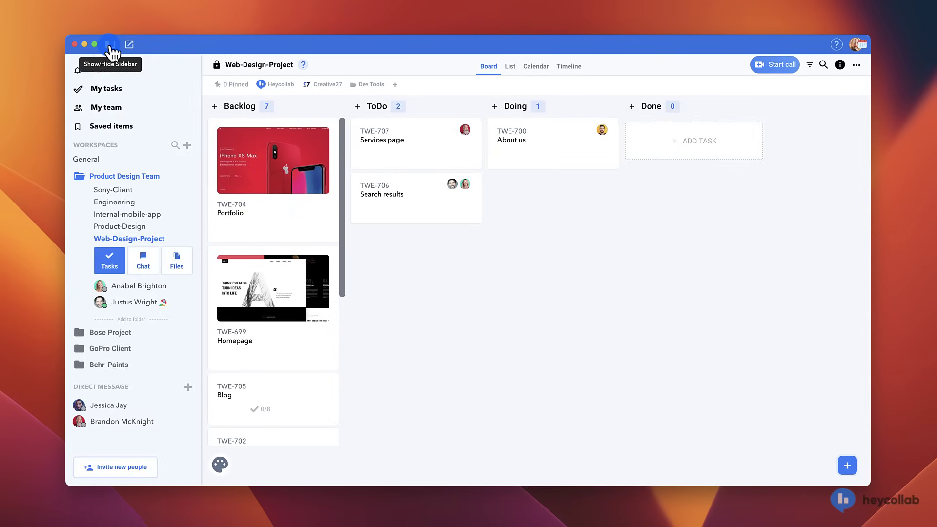
pyautogui.click(145, 262)
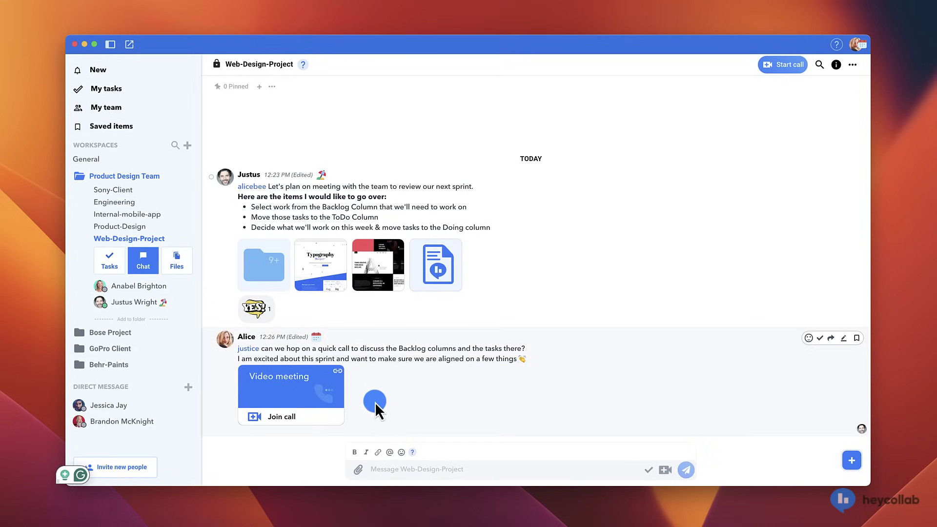
# Send a thank-you for the call, then draft 'I would like to also talk about these tasks'
pyautogui.click(405, 475)
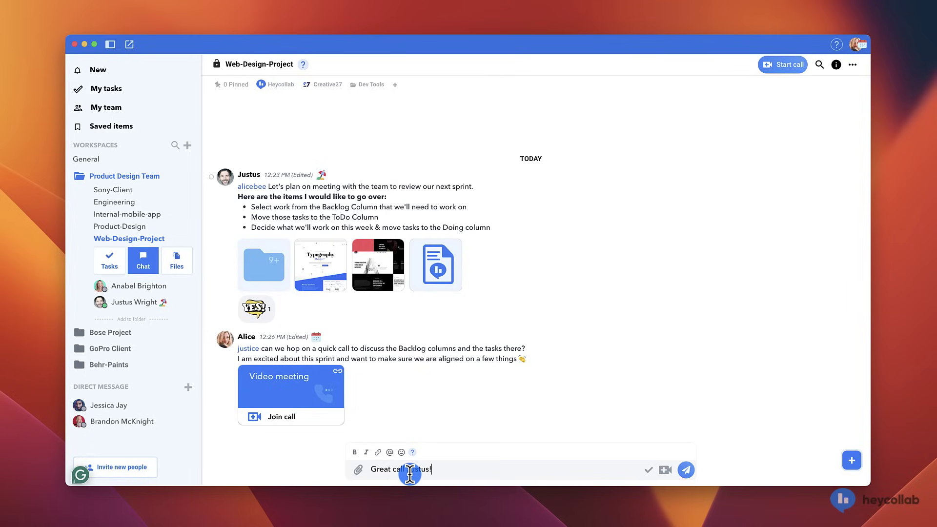
pyautogui.press('Return')
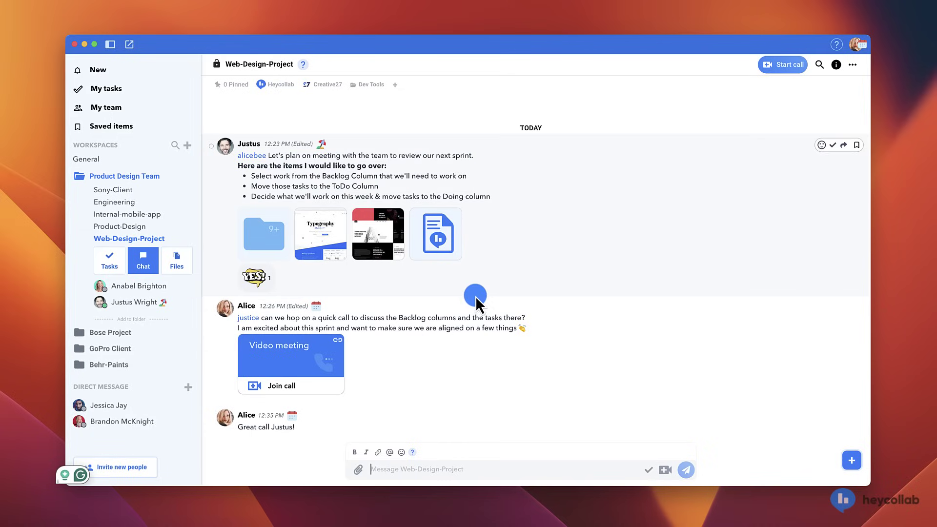
pyautogui.click(398, 471)
pyautogui.write('I wou')
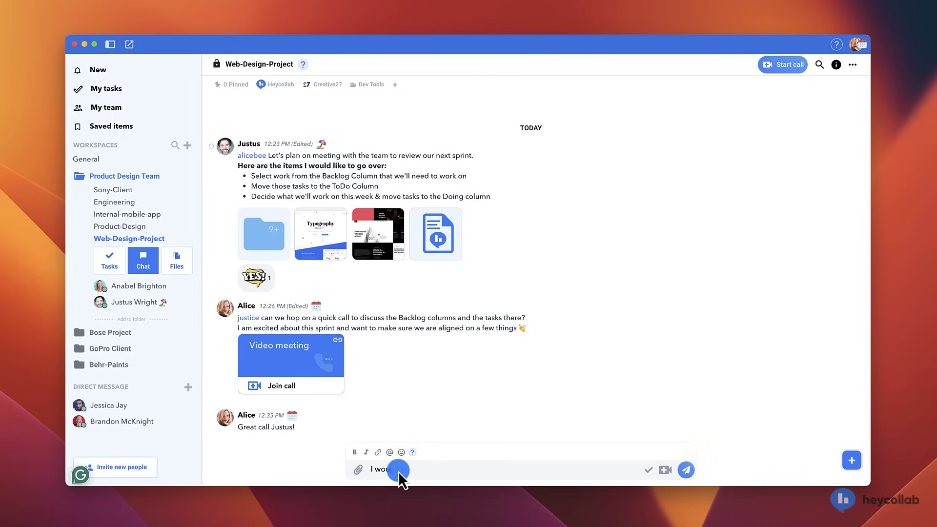
pyautogui.write('ld like to also talk about these tasks')
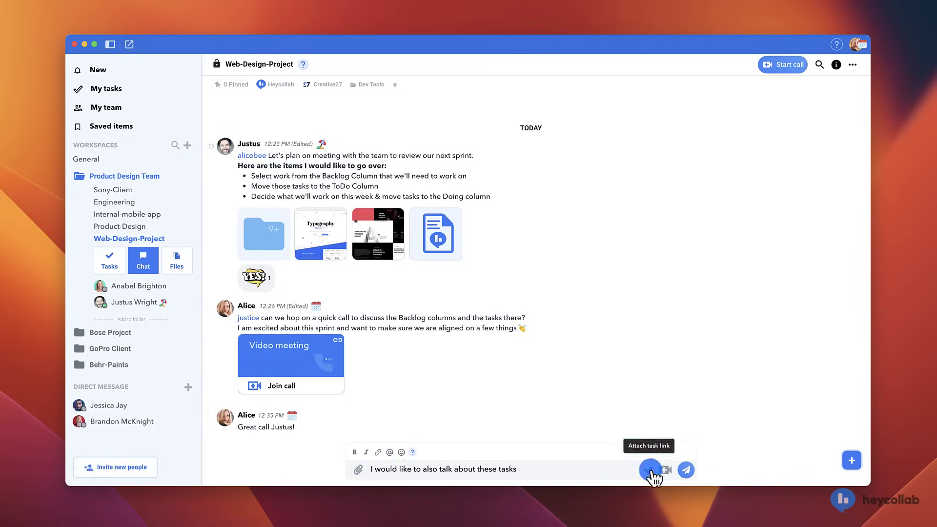
# Attach links to the Blog, Homepage and Case studies tasks and send the message
pyautogui.click(648, 470)
pyautogui.click(360, 204)
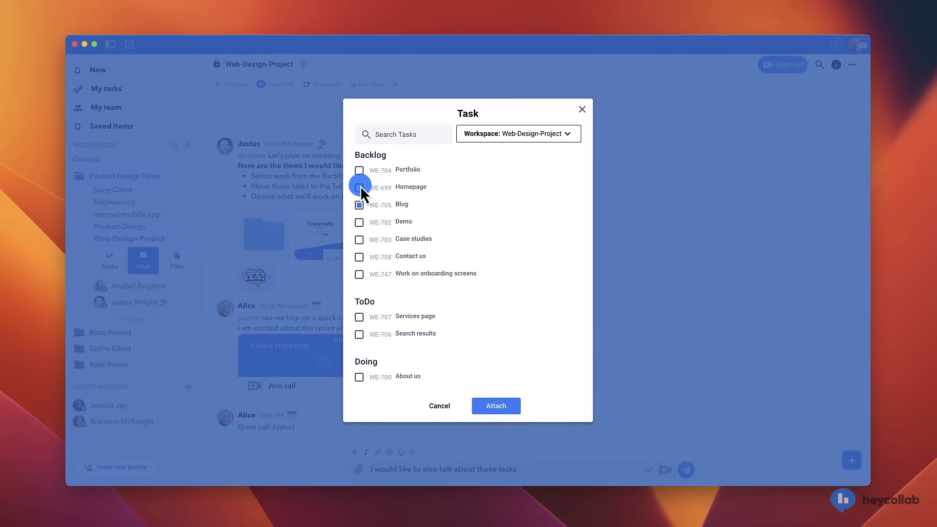
pyautogui.click(496, 405)
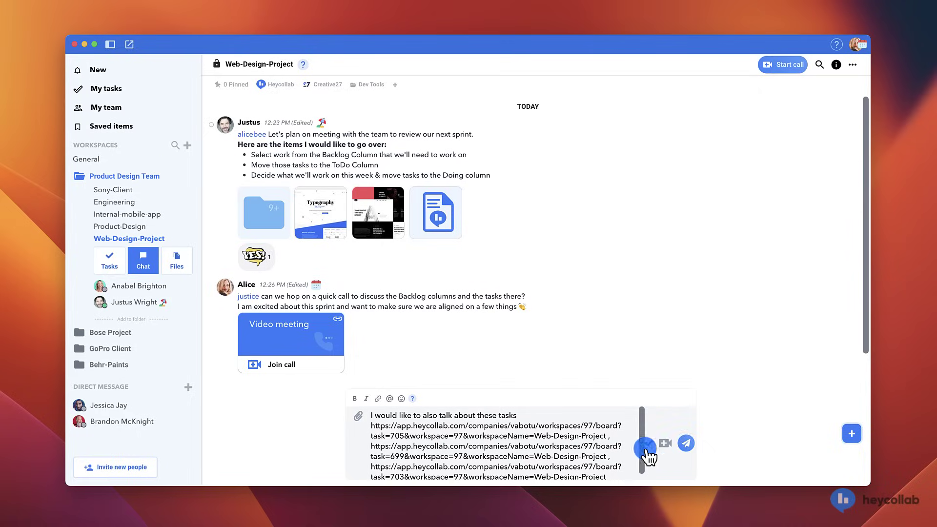
pyautogui.click(688, 444)
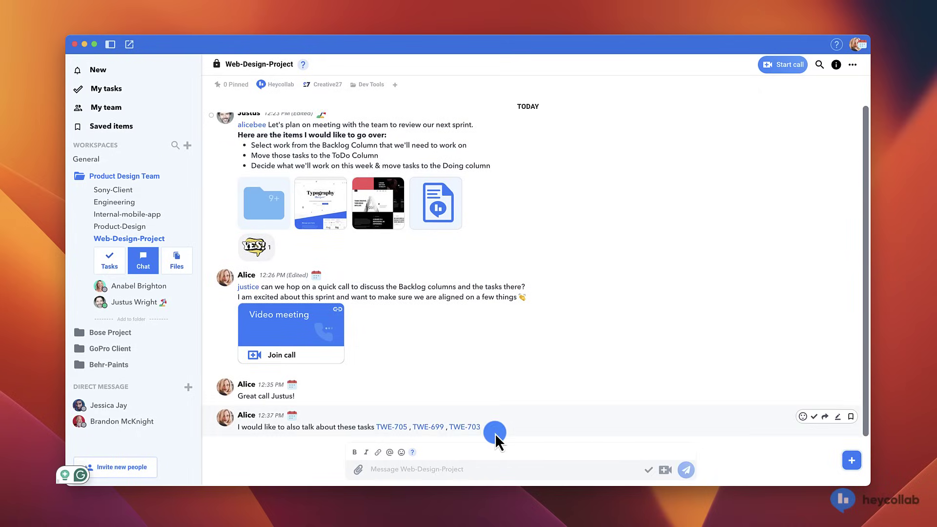
# Preview the linked Case studies task TWE-703, close it, and show the project call options
pyautogui.click(470, 427)
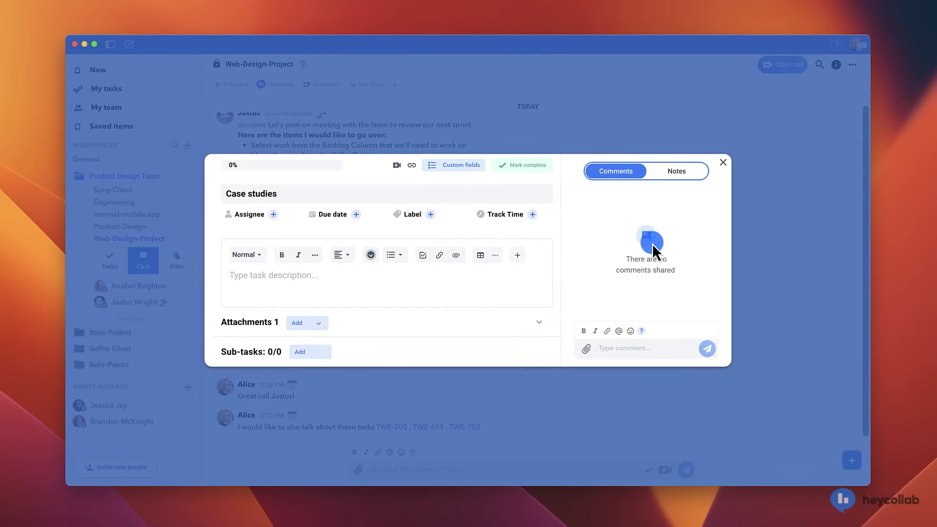
pyautogui.click(722, 160)
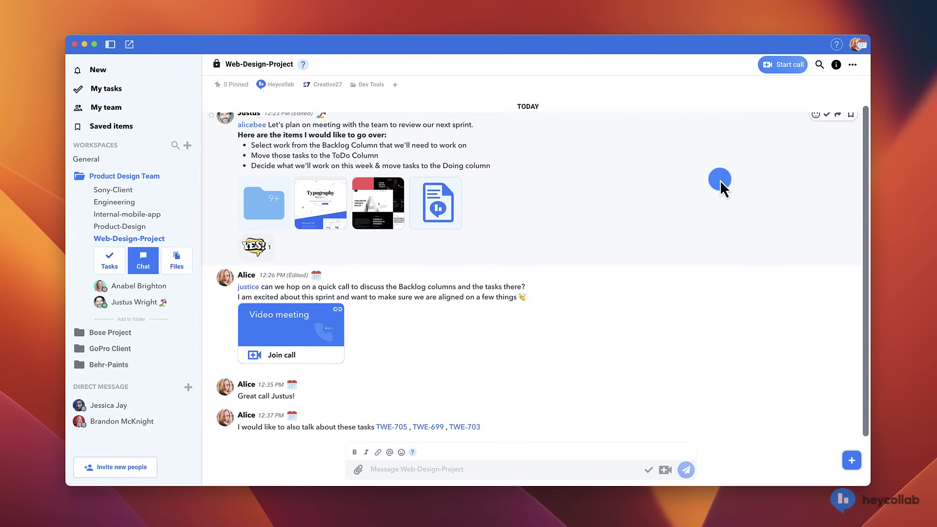
pyautogui.click(784, 68)
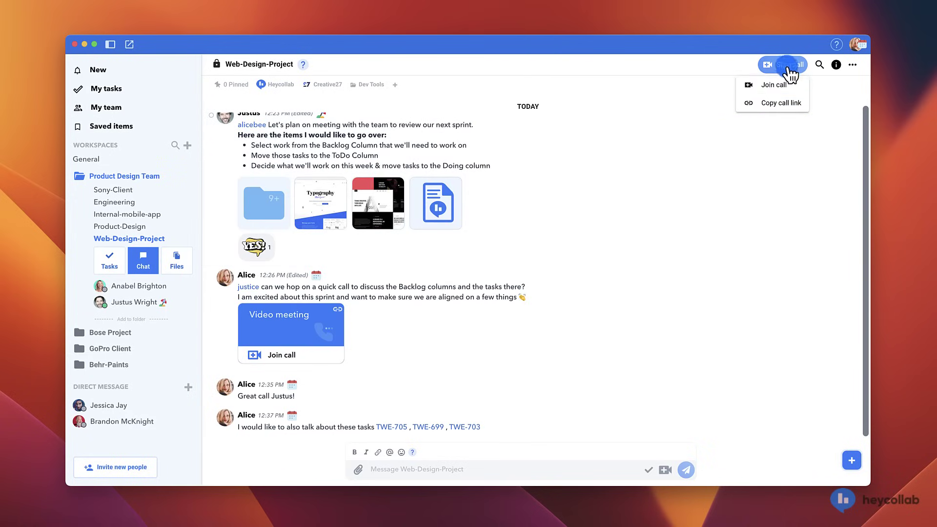
# Join the Web Design Project video call, then return to the project's task board
pyautogui.click(787, 88)
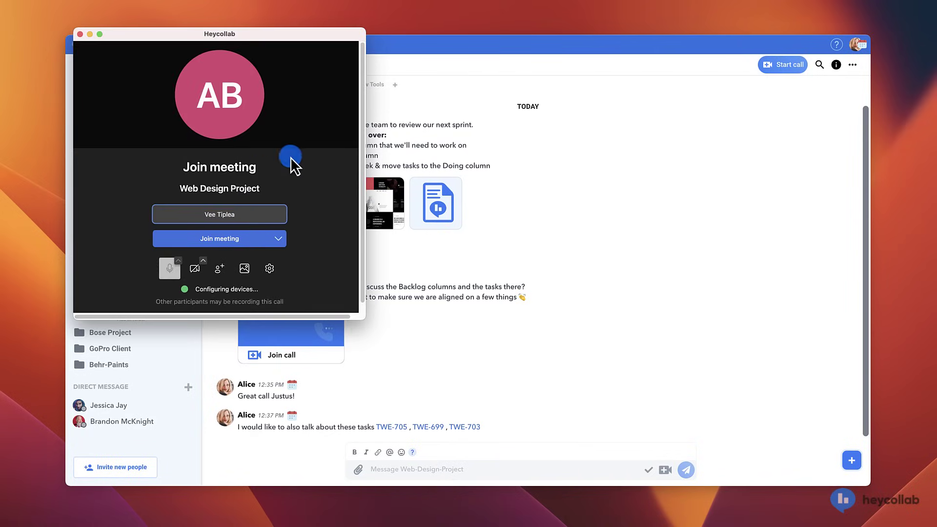
pyautogui.click(80, 34)
# With the sidebar collapsed, open Acceptance Criteria from the Files list in the project's info panel
pyautogui.click(109, 260)
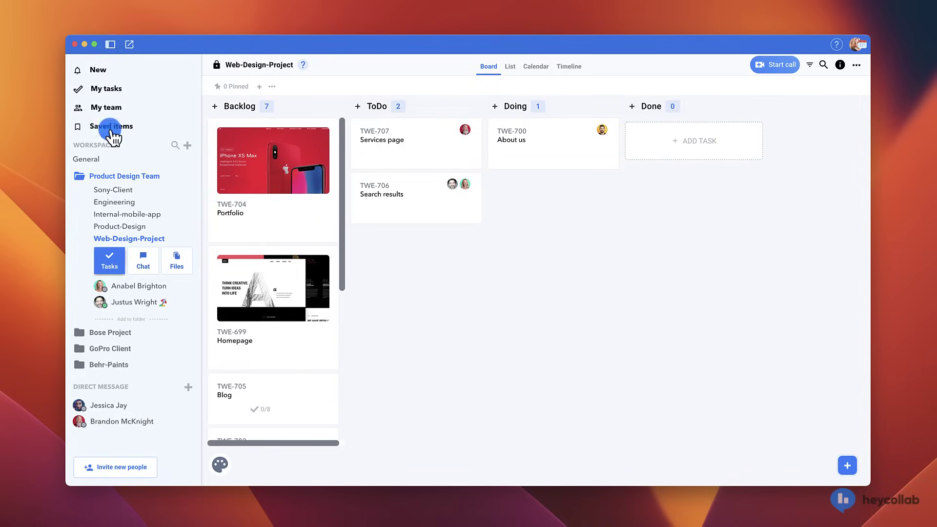
pyautogui.click(110, 44)
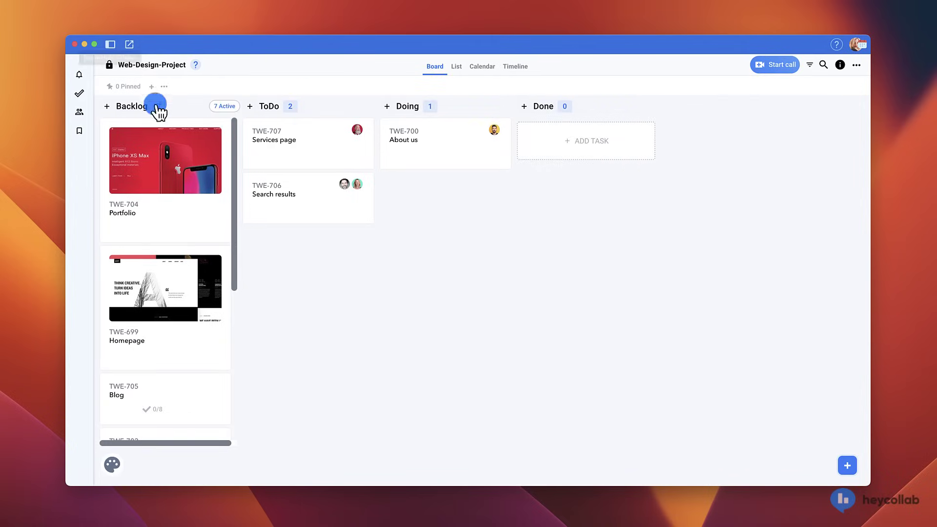
pyautogui.click(844, 472)
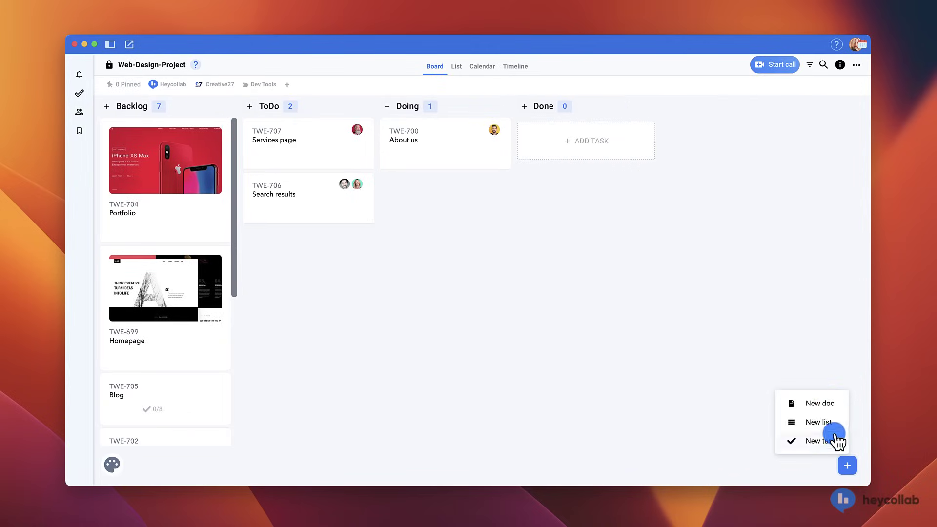
pyautogui.click(804, 351)
pyautogui.click(840, 65)
pyautogui.click(836, 92)
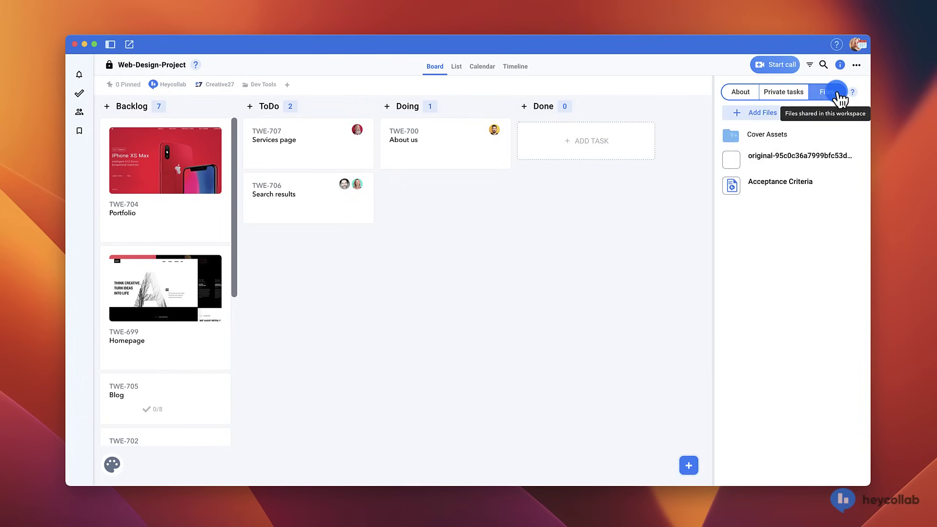
pyautogui.click(776, 187)
# Make the first user-story paragraph bold and convert it into a Quote block
pyautogui.click(635, 135)
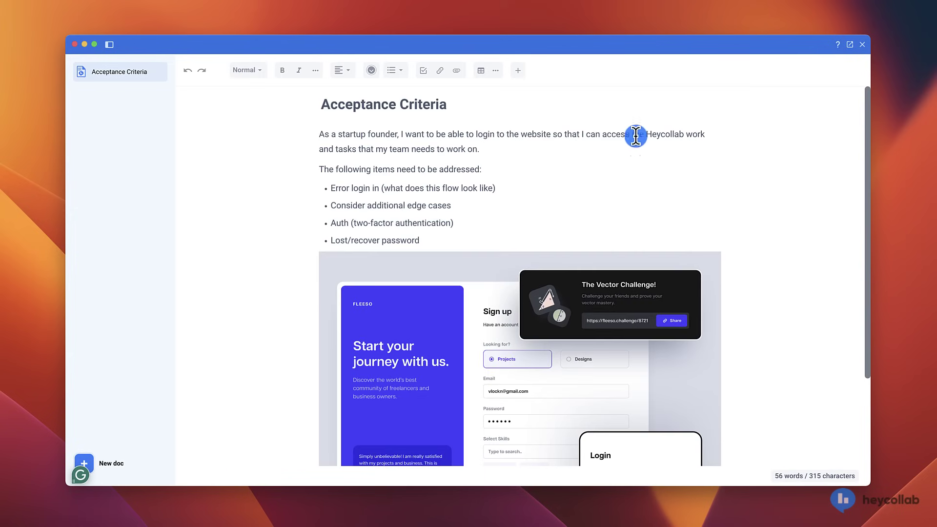
pyautogui.moveTo(480, 149); pyautogui.dragTo(321, 134)
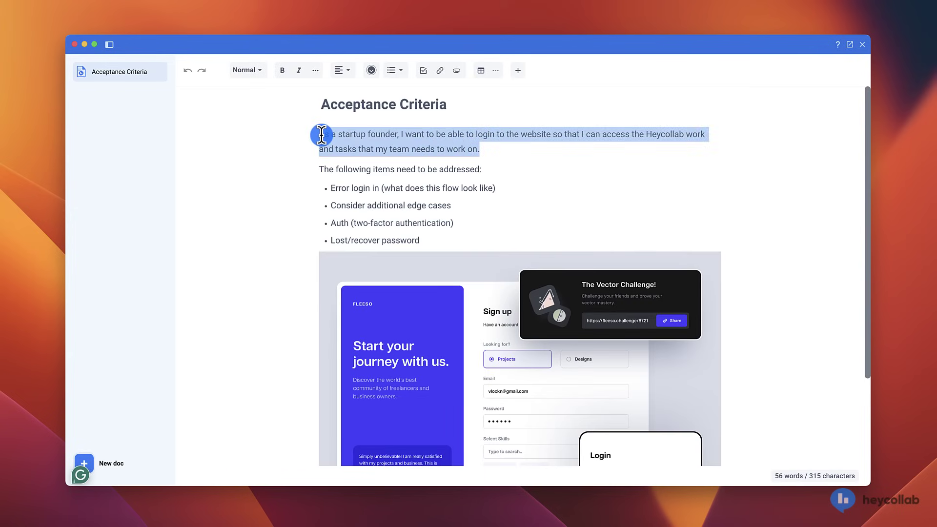
pyautogui.press('super+b')
pyautogui.click(518, 70)
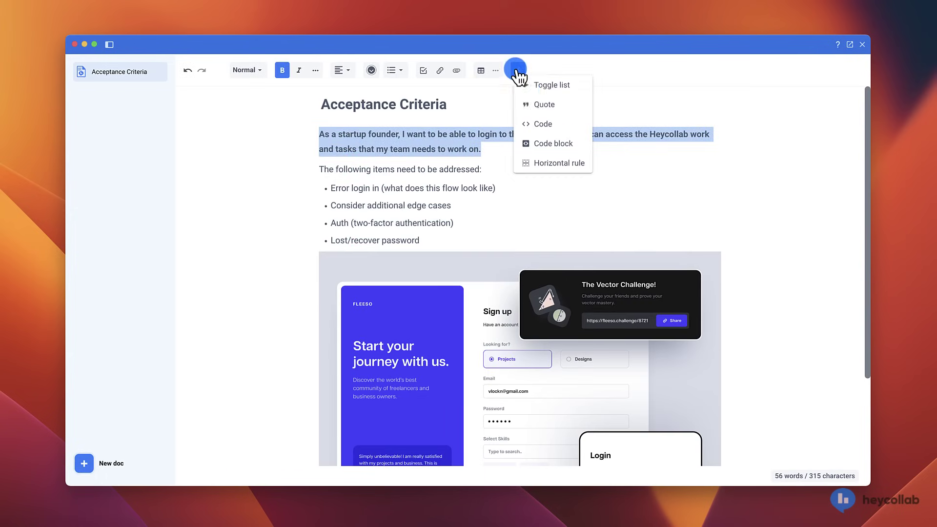
pyautogui.click(543, 105)
pyautogui.click(498, 149)
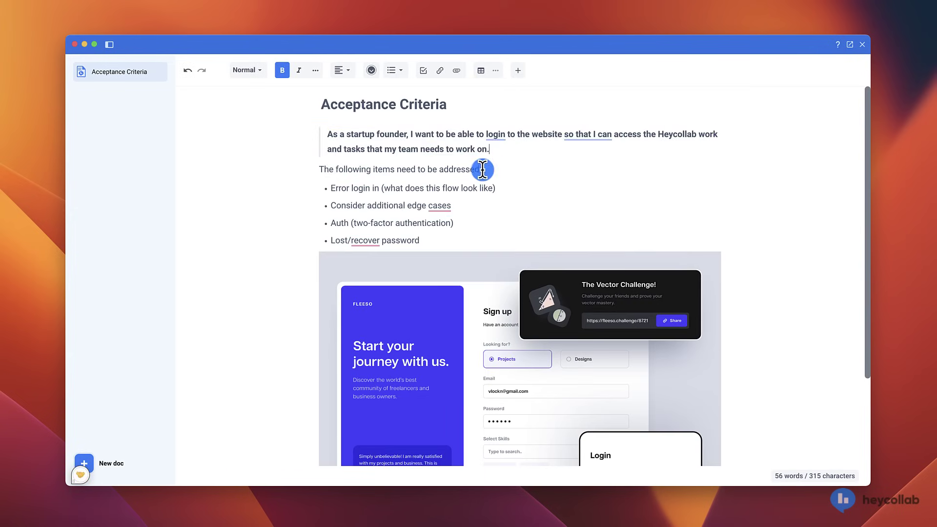
# Review the edited document and close the editor to save it to project files
pyautogui.scroll(-1, 491, 175)
pyautogui.scroll(1, 490, 174)
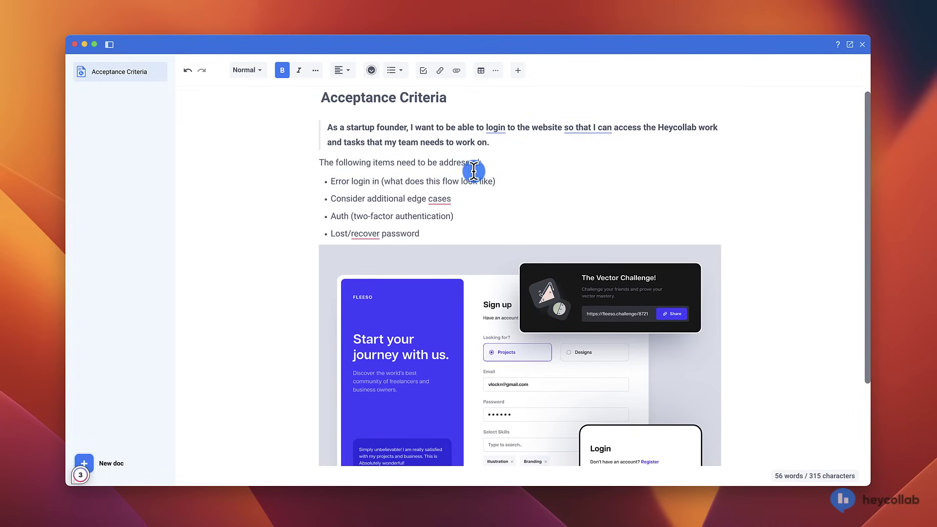
pyautogui.scroll(-5, 525, 198)
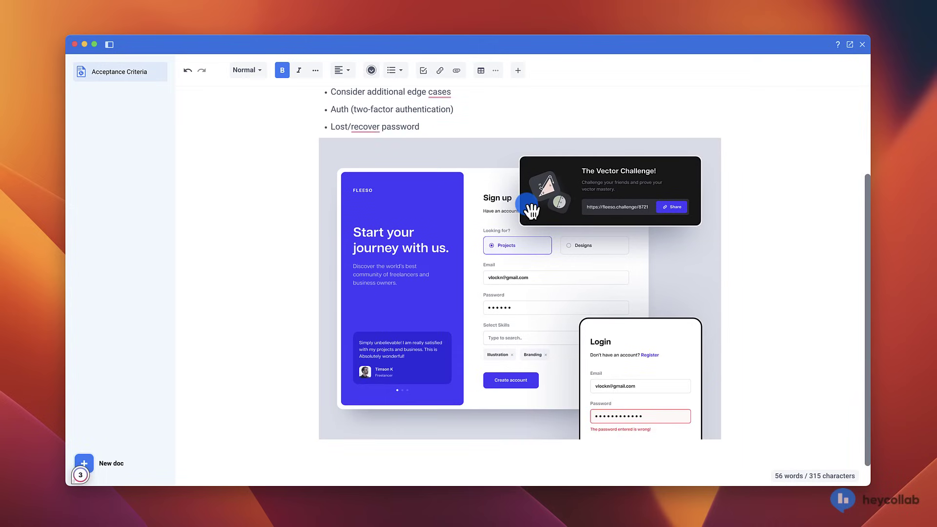
pyautogui.scroll(5, 531, 211)
pyautogui.click(863, 45)
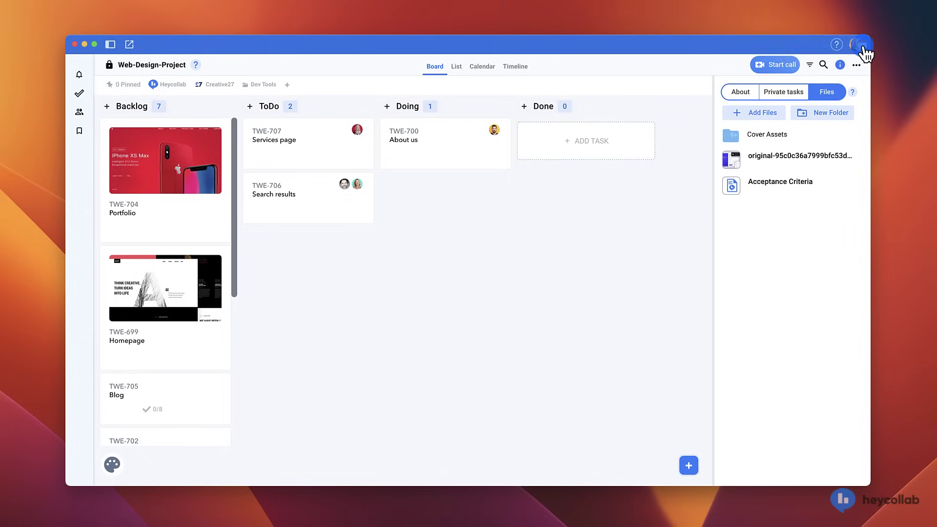
# Attach the shared Acceptance Criteria document to the About us task from Shared Files
pyautogui.click(840, 64)
pyautogui.scroll(-6, 165, 326)
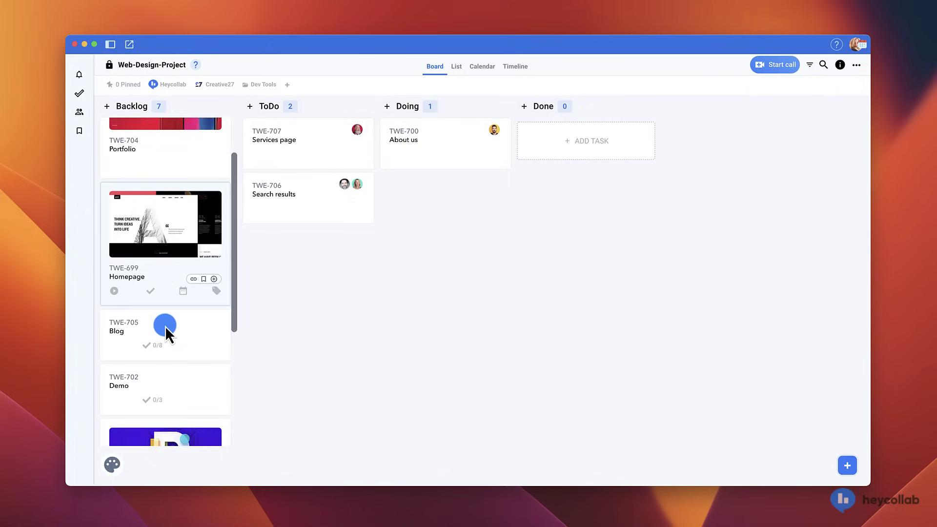
pyautogui.scroll(6, 131, 288)
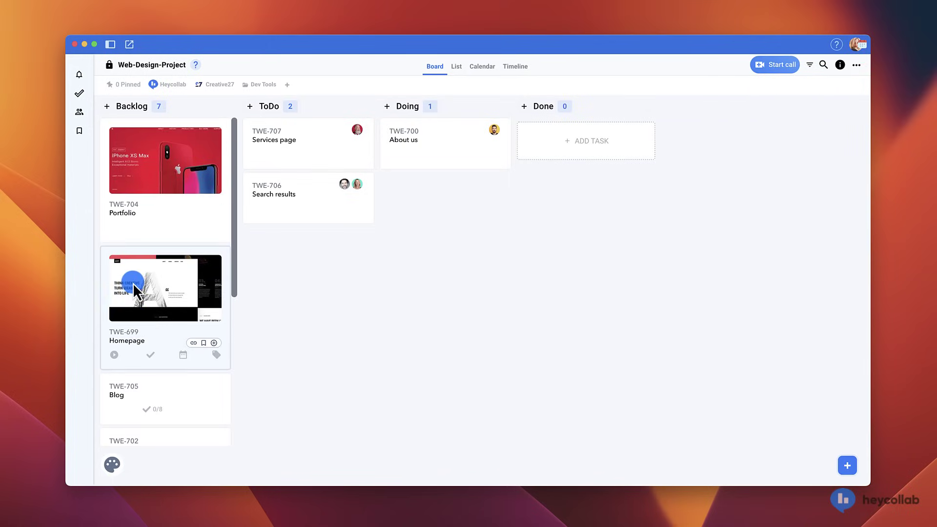
pyautogui.click(407, 151)
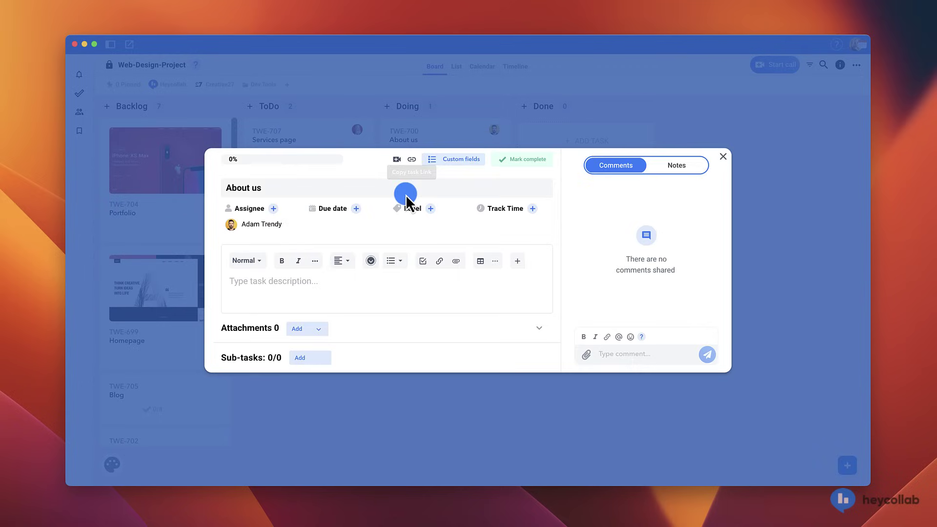
pyautogui.click(305, 328)
pyautogui.click(319, 365)
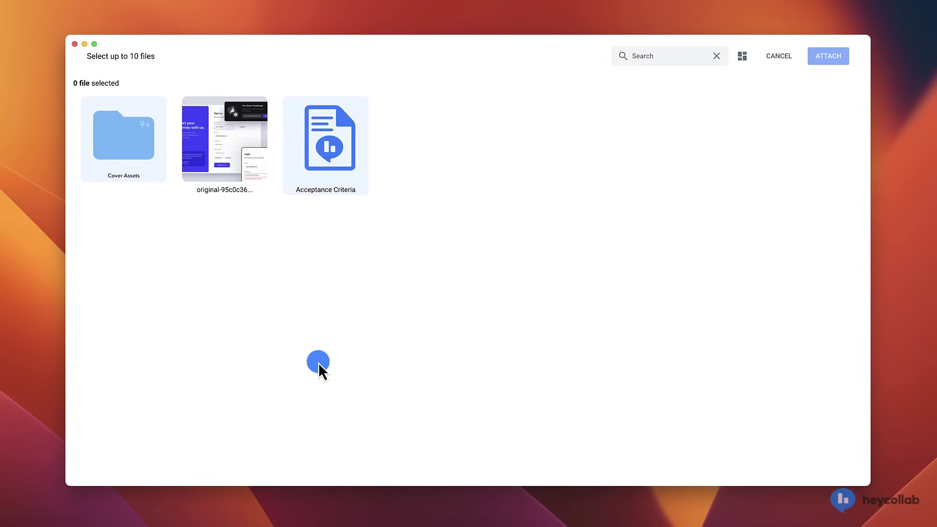
pyautogui.click(291, 104)
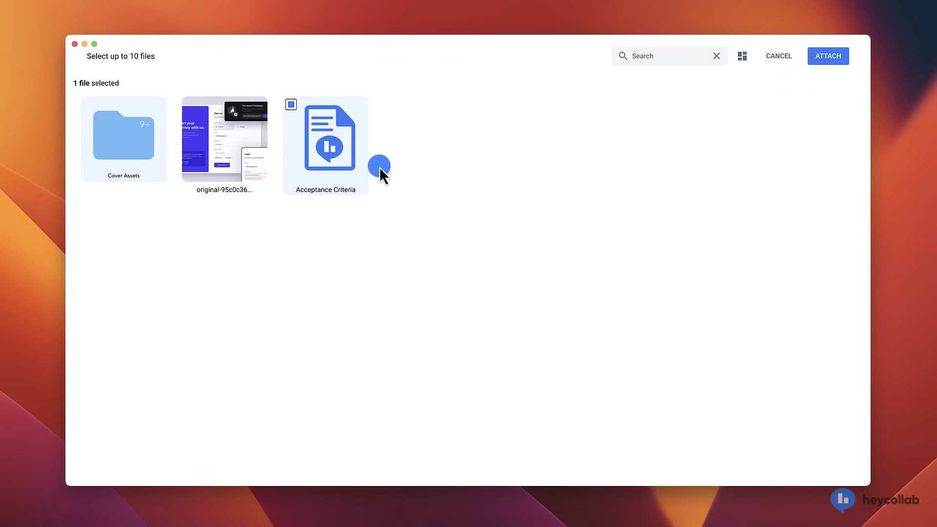
pyautogui.click(828, 57)
pyautogui.click(230, 336)
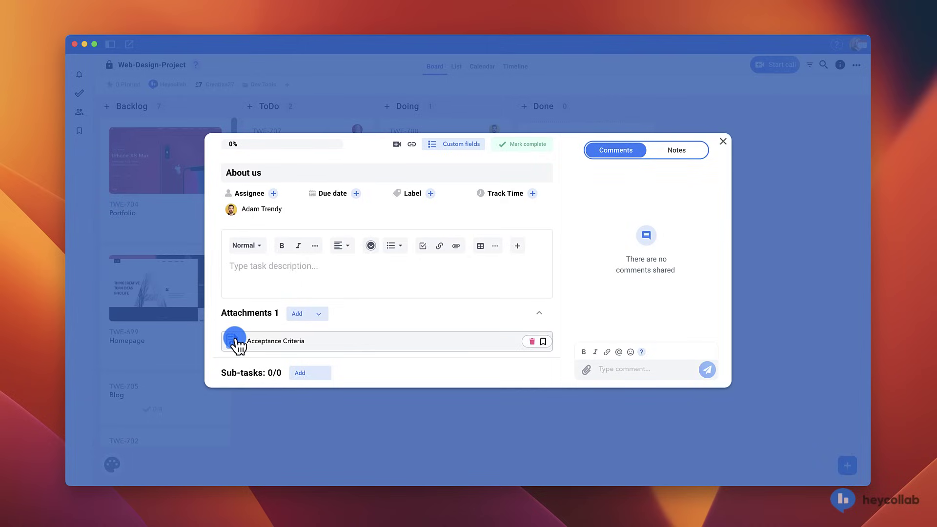
pyautogui.click(722, 142)
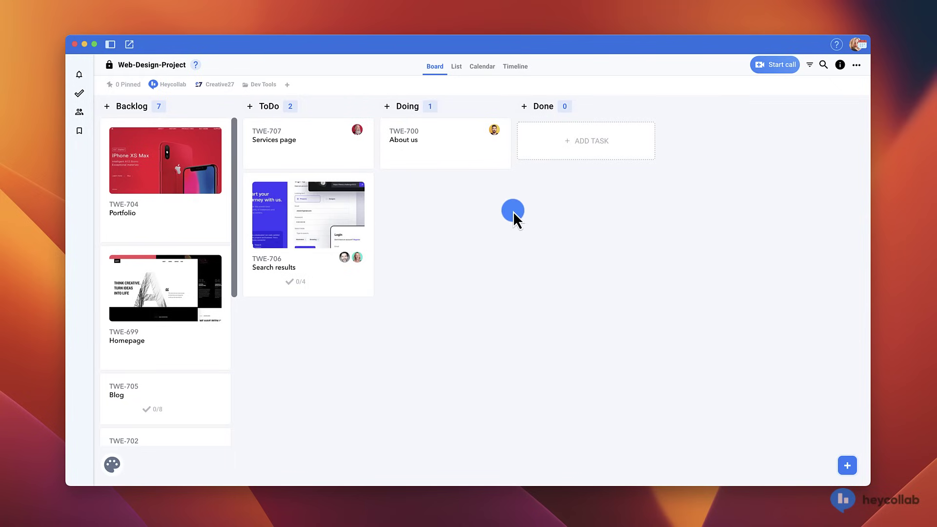
pyautogui.click(293, 141)
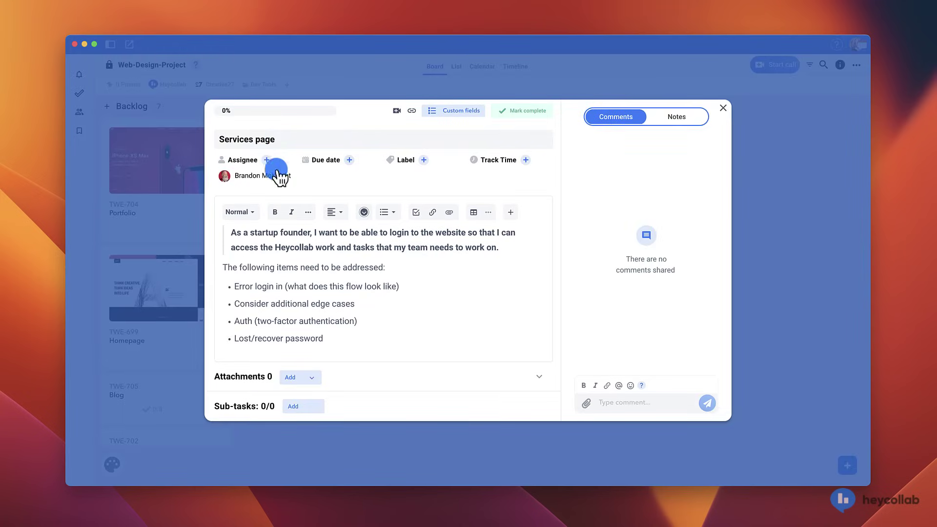
pyautogui.moveTo(223, 267); pyautogui.dragTo(335, 343)
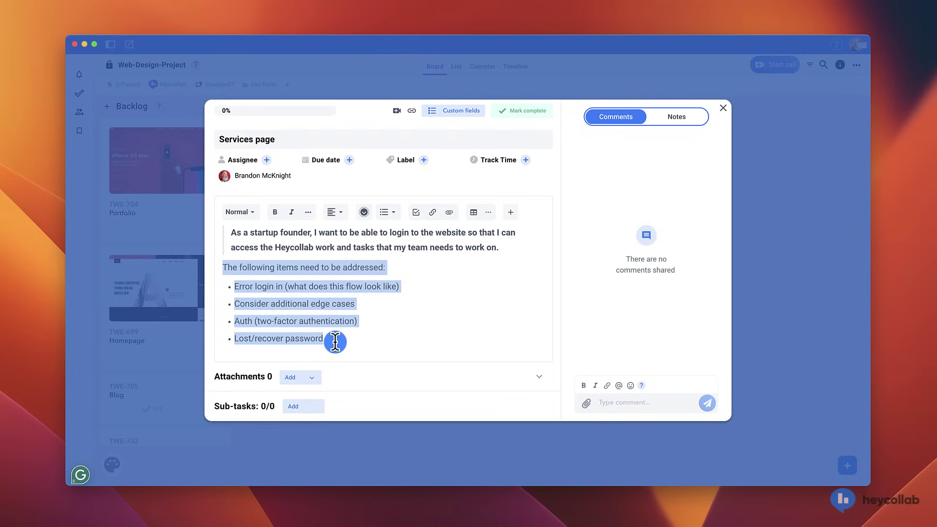
pyautogui.click(341, 321)
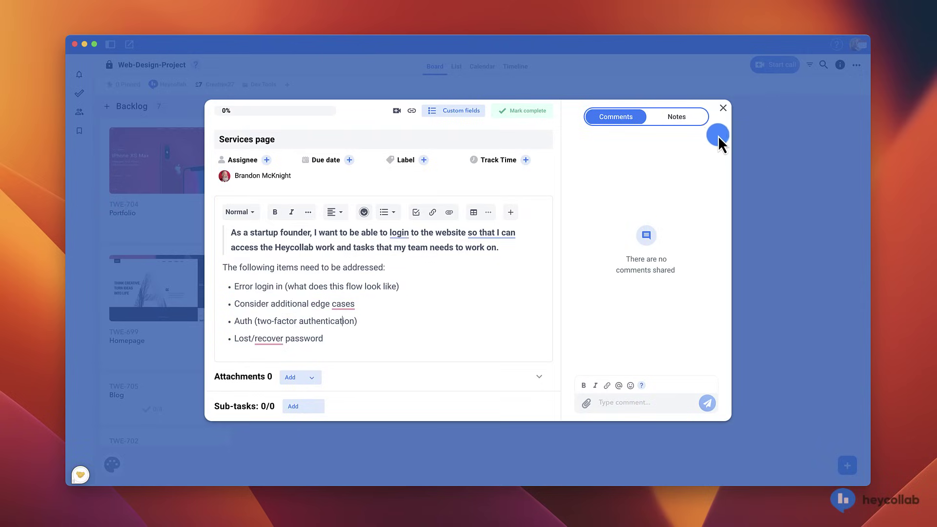
pyautogui.click(724, 109)
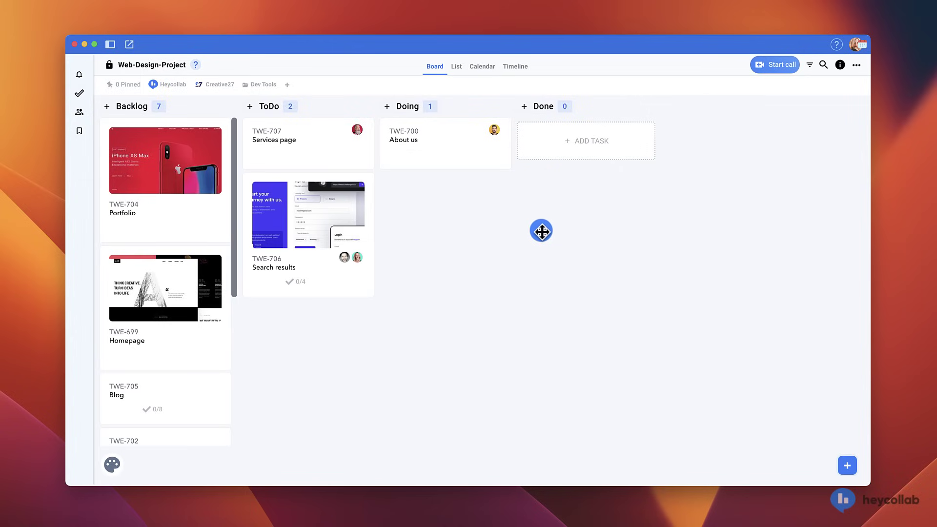
# In Search results, complete only the Auth (two-factor authentication) subtask, keeping Lost/recover password active
pyautogui.click(288, 273)
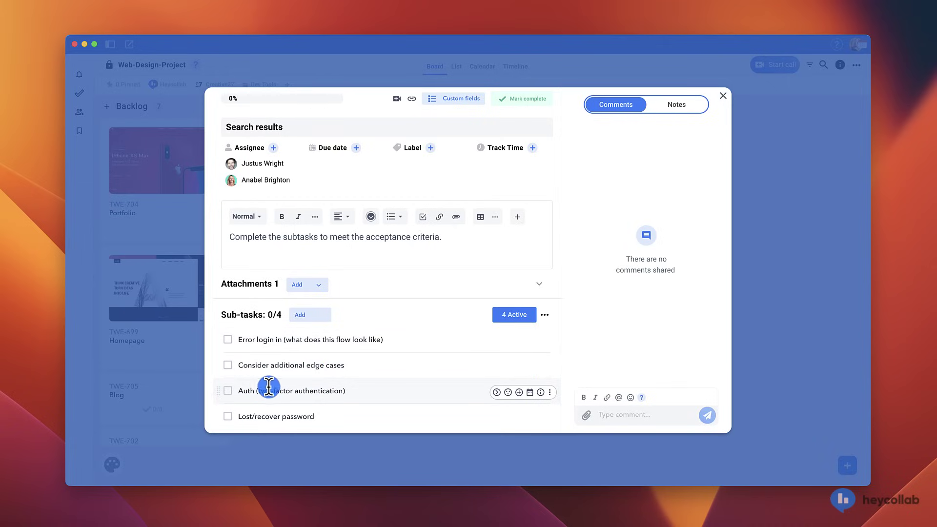
pyautogui.click(226, 417)
pyautogui.click(228, 405)
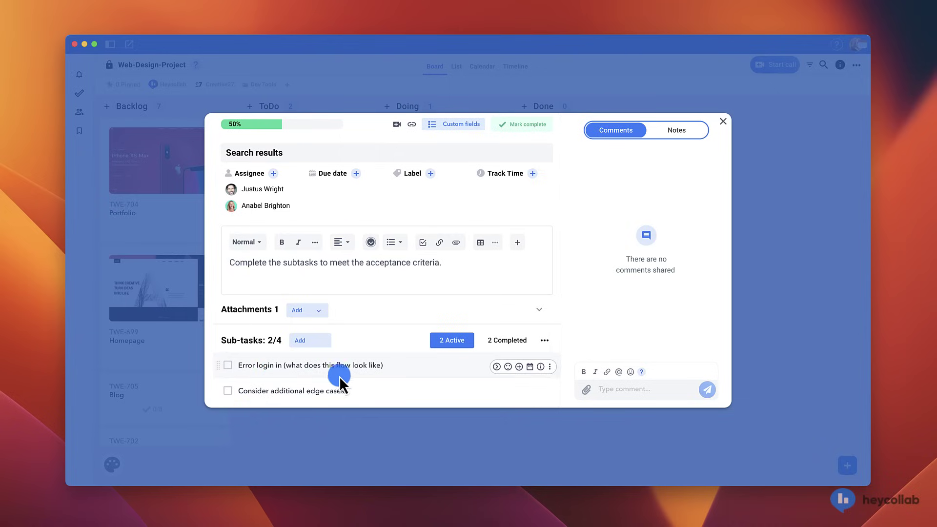
pyautogui.click(502, 343)
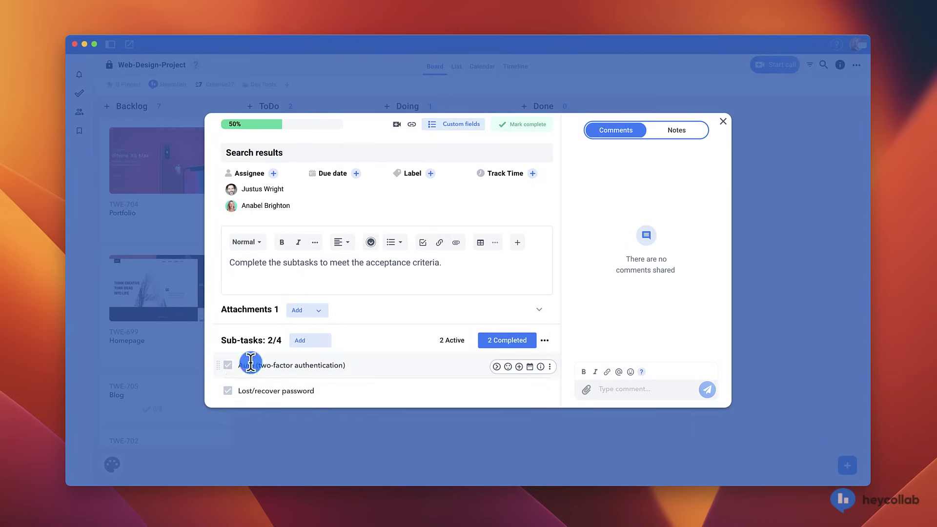
pyautogui.click(228, 390)
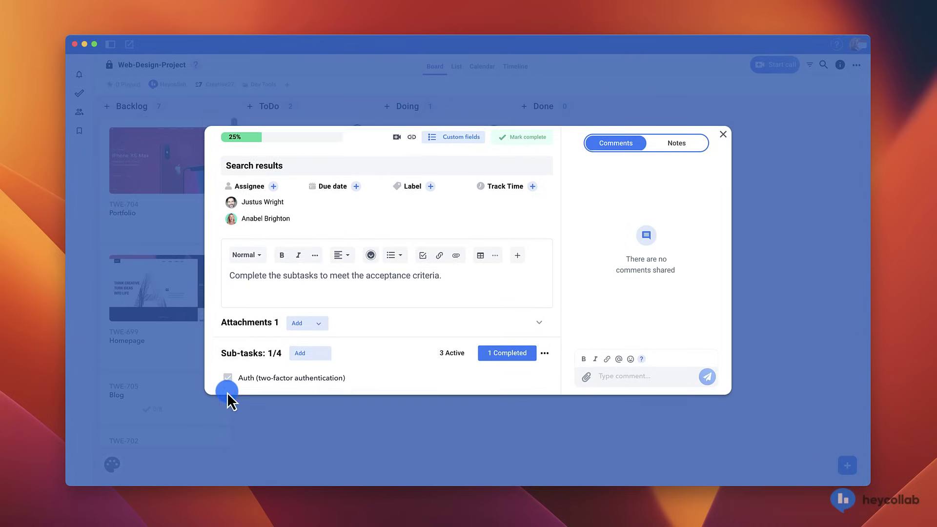
pyautogui.click(441, 353)
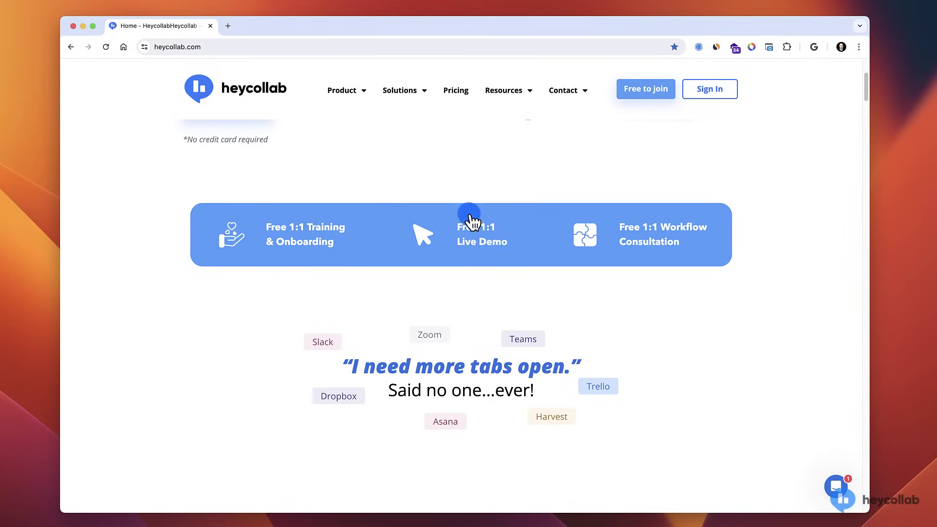
# Open the Free 1:1 Live Demo banner on heycollab.com to reach the Calendly booking page
pyautogui.click(478, 238)
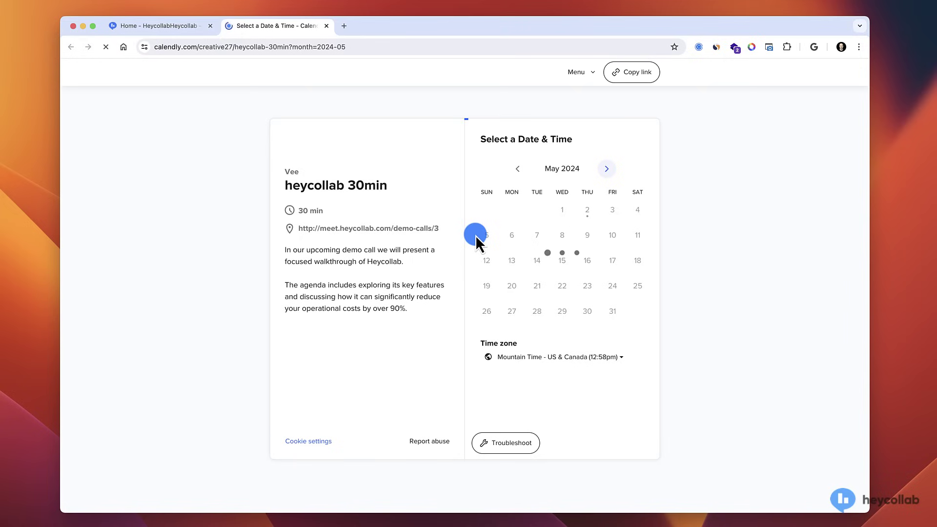